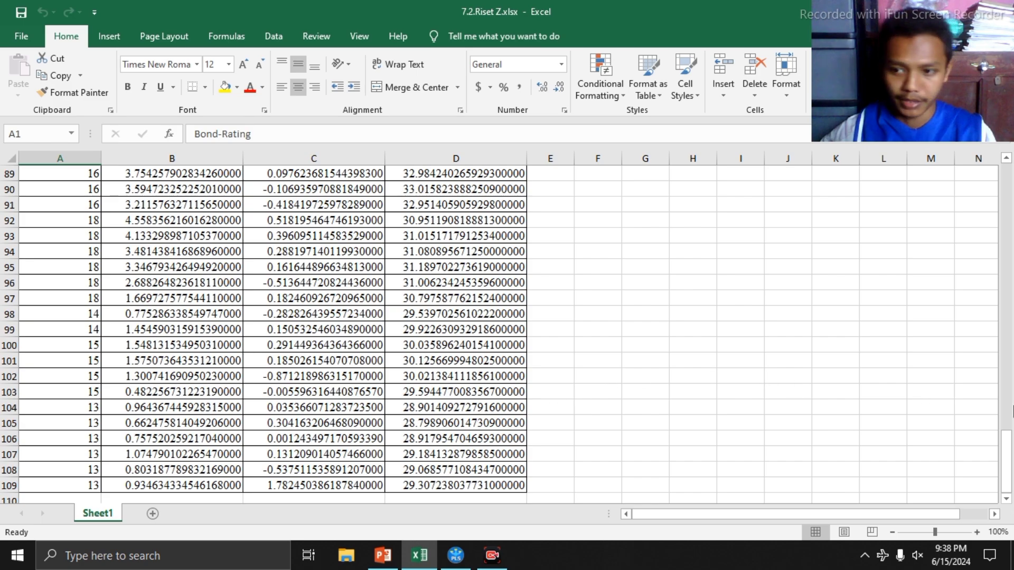
# Step: Review the dataset's four variable columns from the first row: Bond-Rating, Leverage, Company-Growth and Firm-Size
pyautogui.moveTo(1006, 459); pyautogui.dragTo(1010, 184)
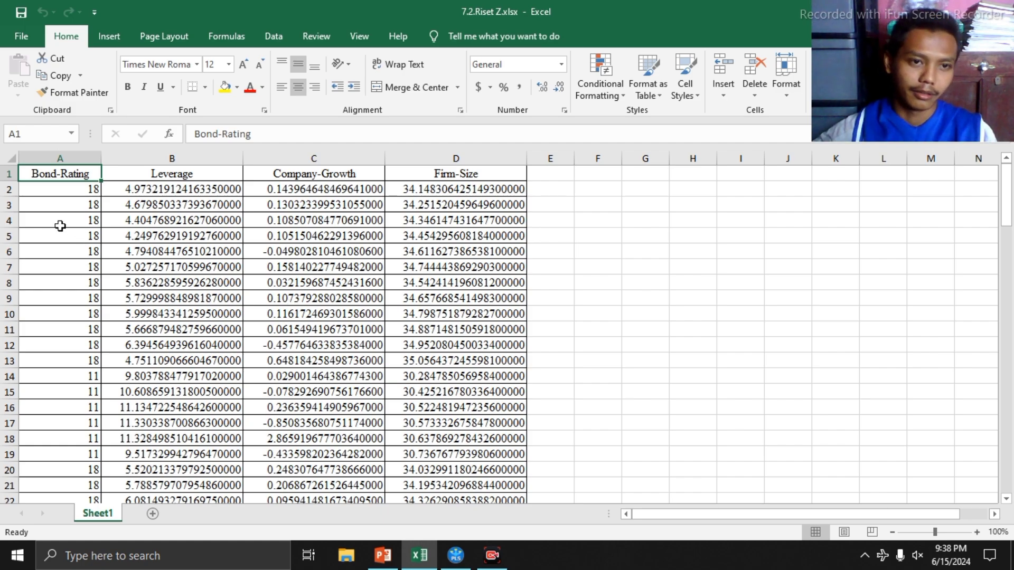
pyautogui.click(159, 190)
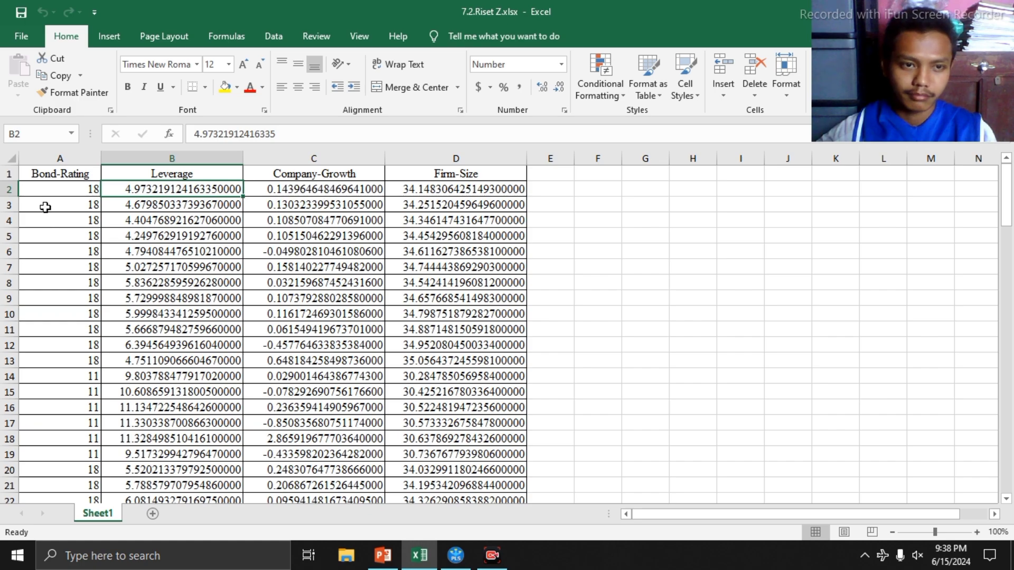
pyautogui.click(63, 191)
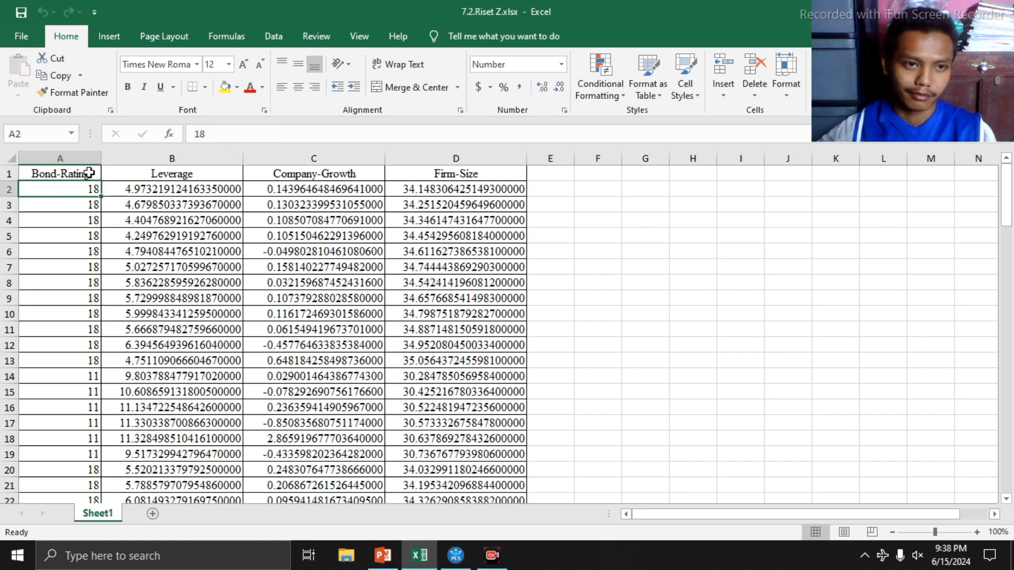
pyautogui.click(88, 173)
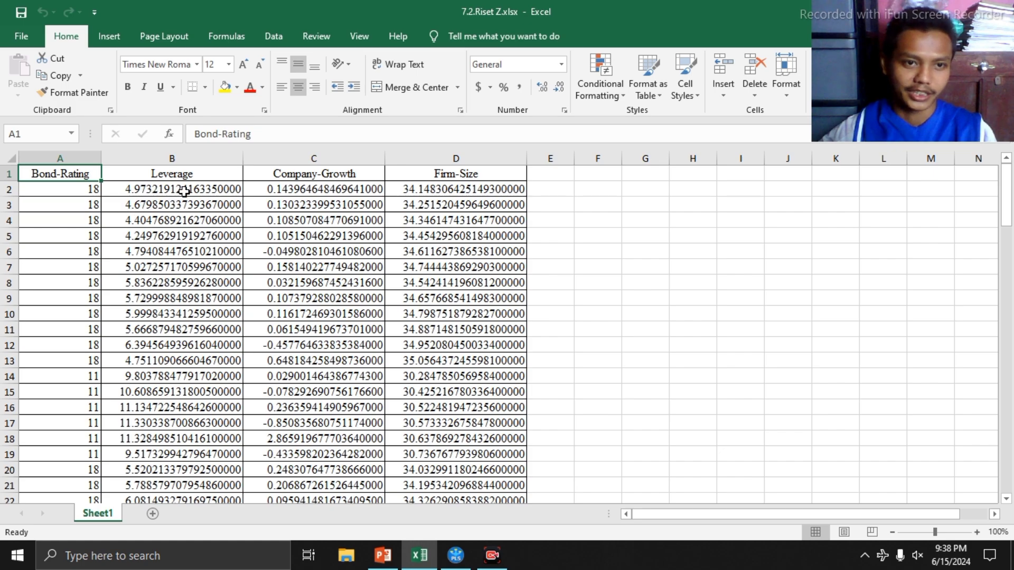
pyautogui.click(217, 172)
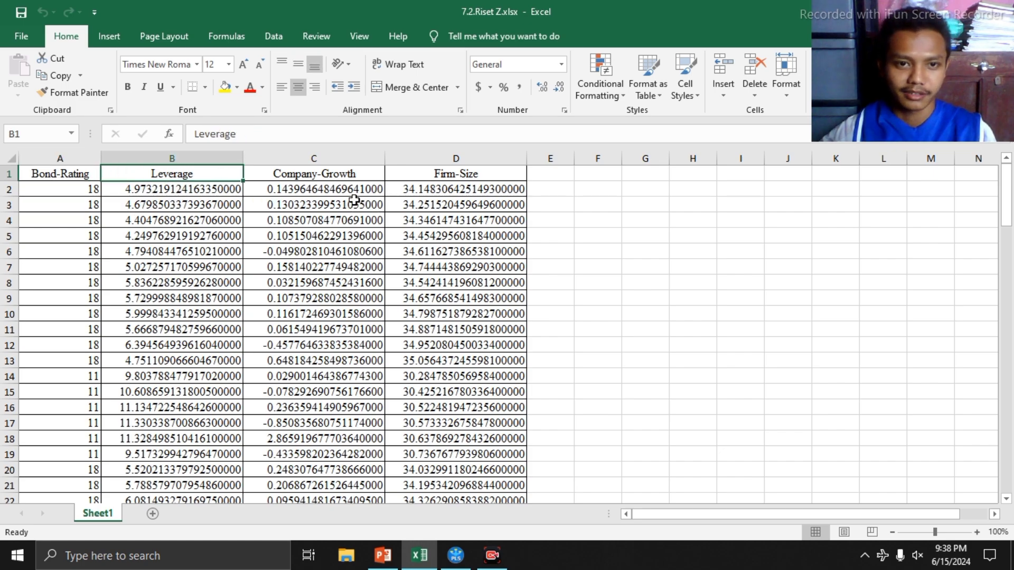
pyautogui.click(365, 178)
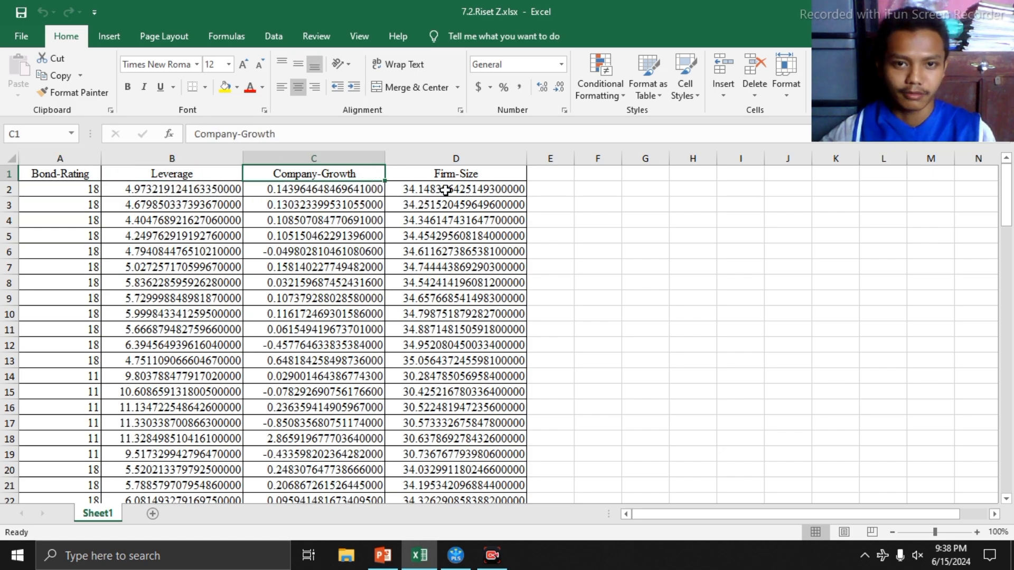
pyautogui.click(456, 178)
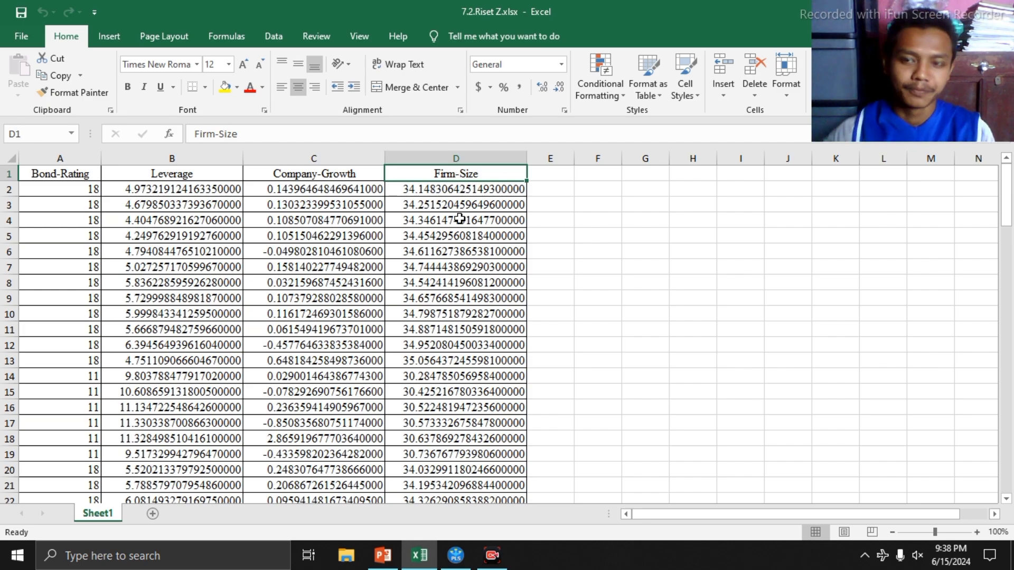
# Step: Compare the Bond-Rating variable with Leverage, Company-Growth and Firm-Size, going through the headers in row 1
pyautogui.click(57, 178)
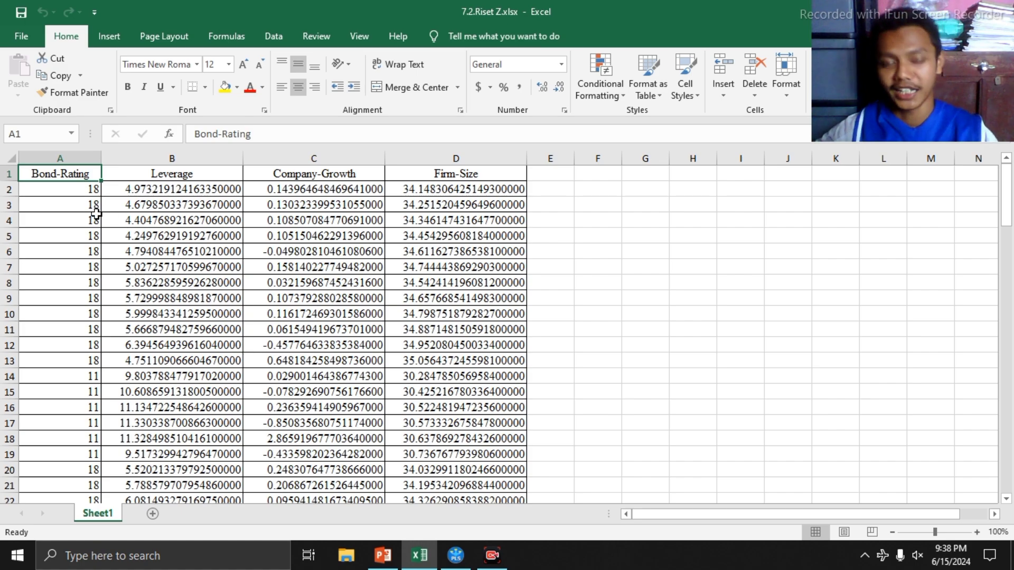
pyautogui.click(168, 174)
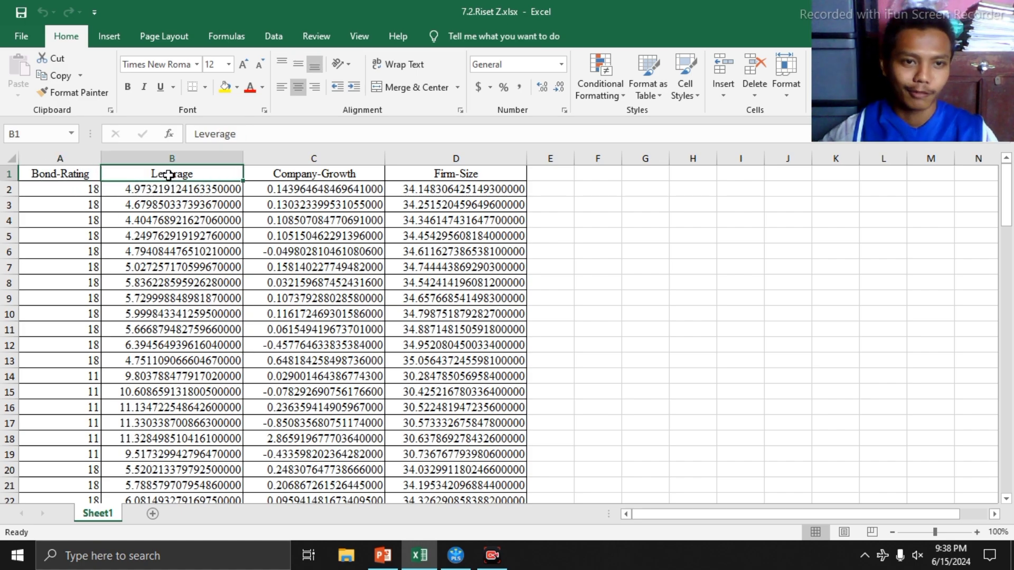
pyautogui.click(70, 175)
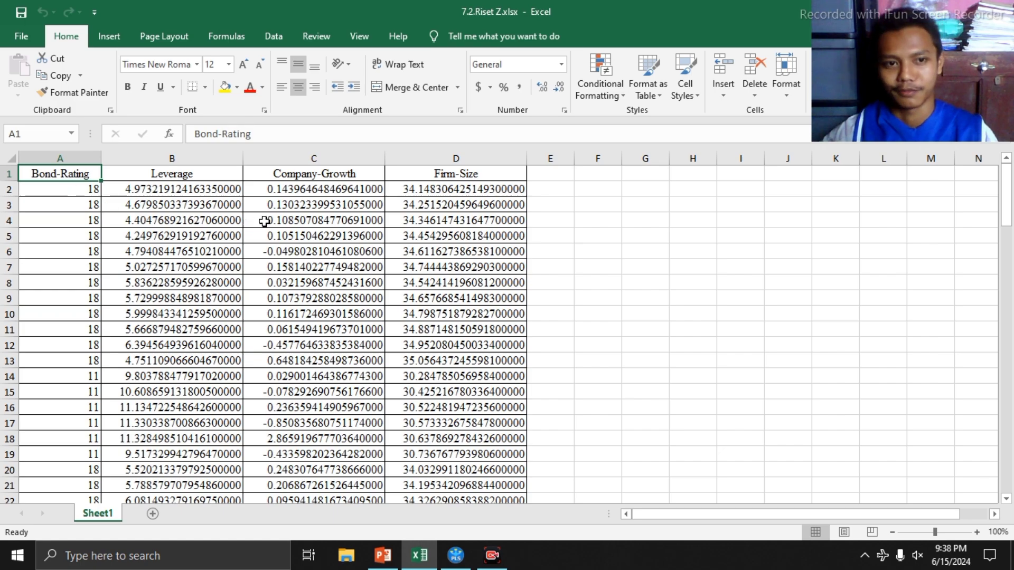
pyautogui.click(286, 177)
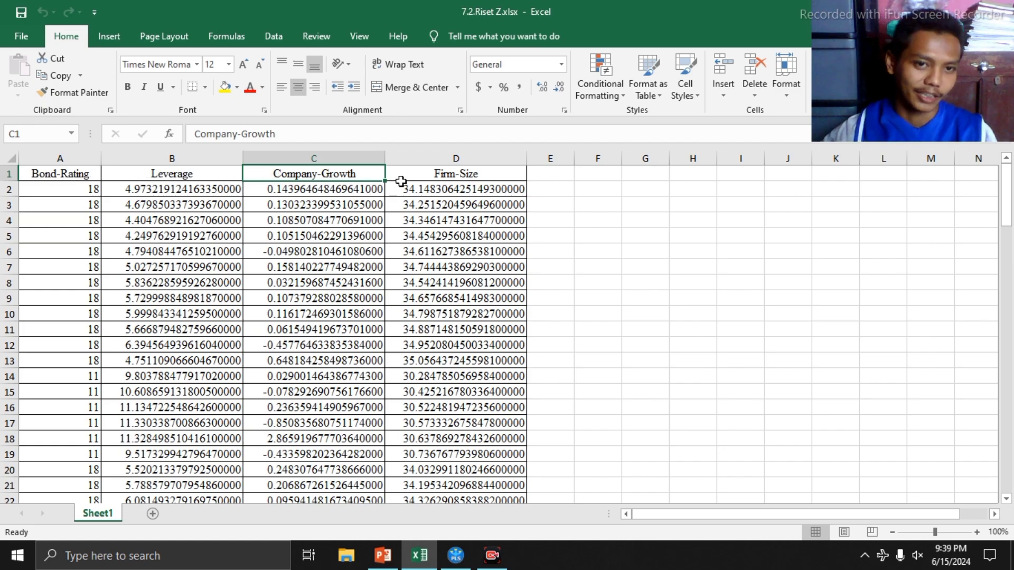
pyautogui.click(449, 175)
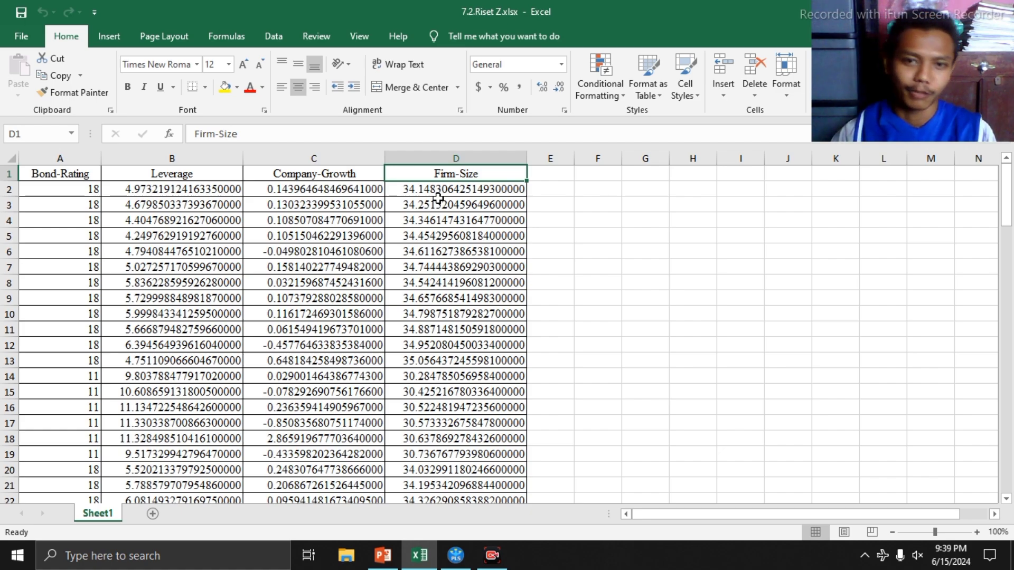
pyautogui.click(35, 174)
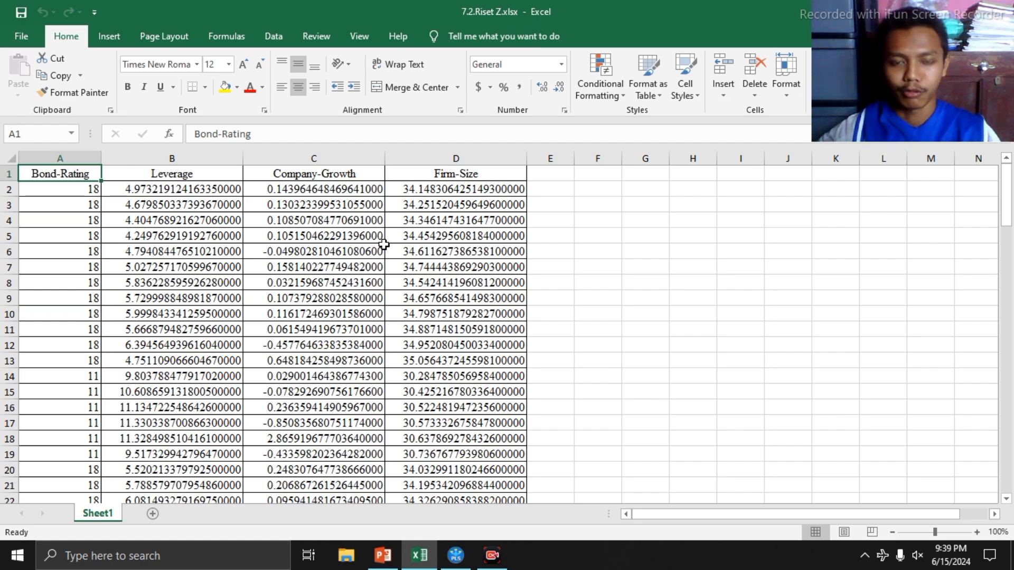
pyautogui.click(77, 191)
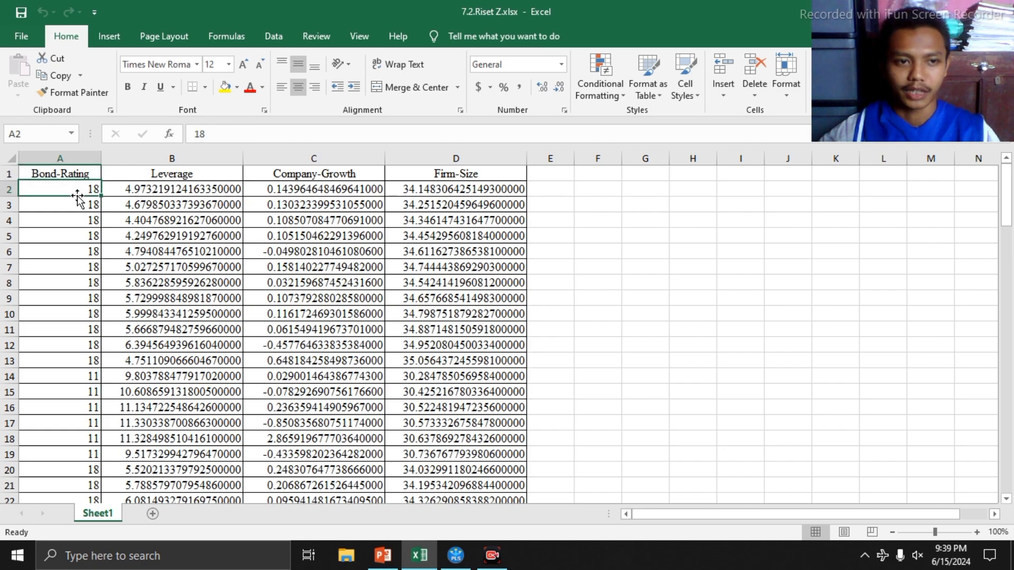
pyautogui.click(86, 170)
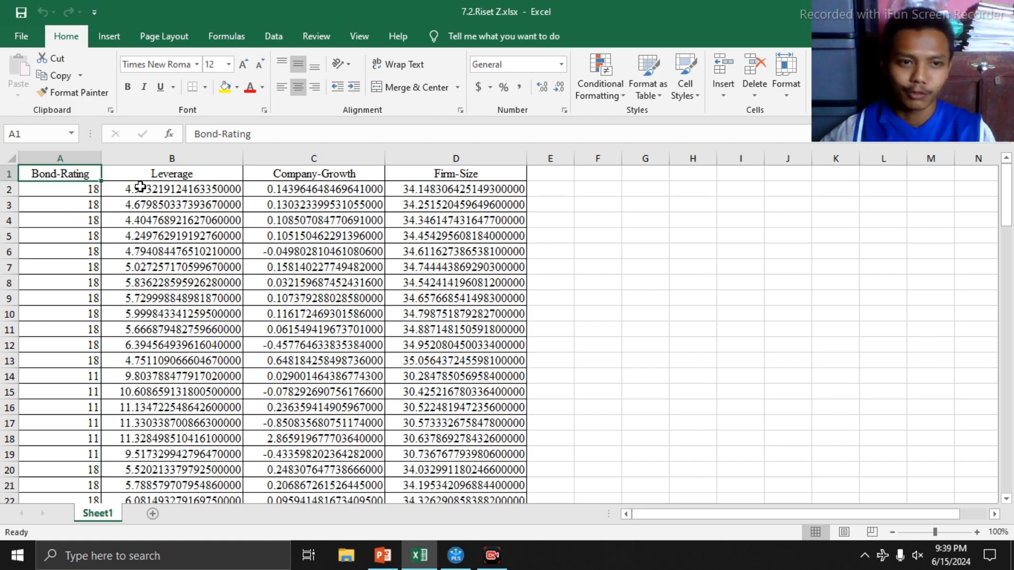
pyautogui.click(193, 177)
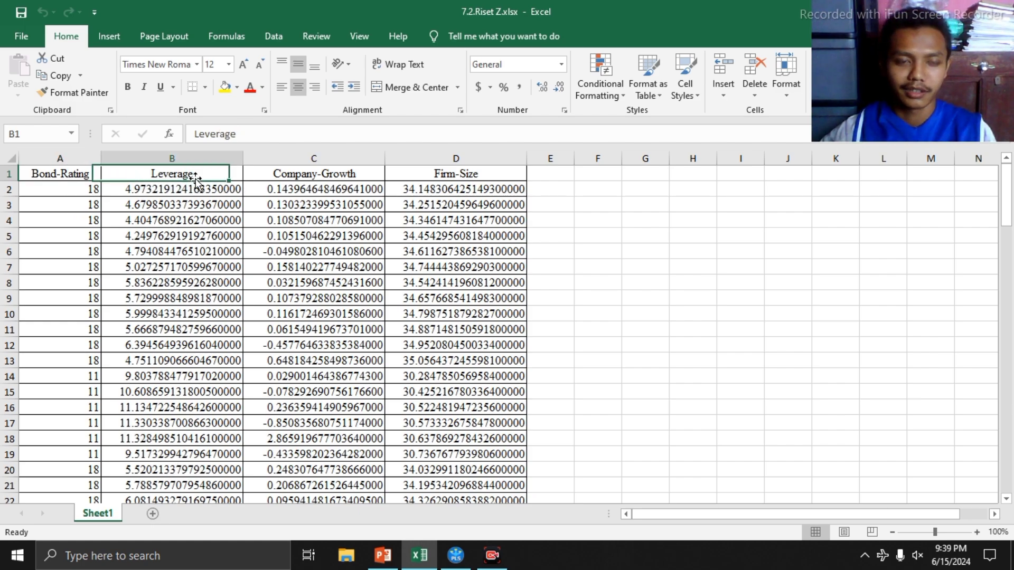
pyautogui.click(308, 177)
pyautogui.click(432, 169)
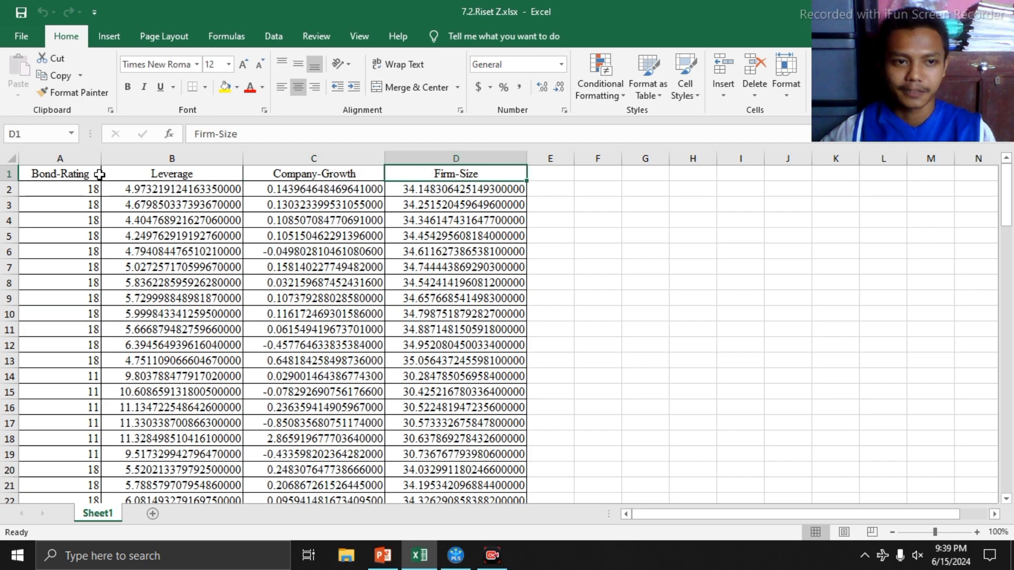
pyautogui.click(82, 174)
pyautogui.click(136, 174)
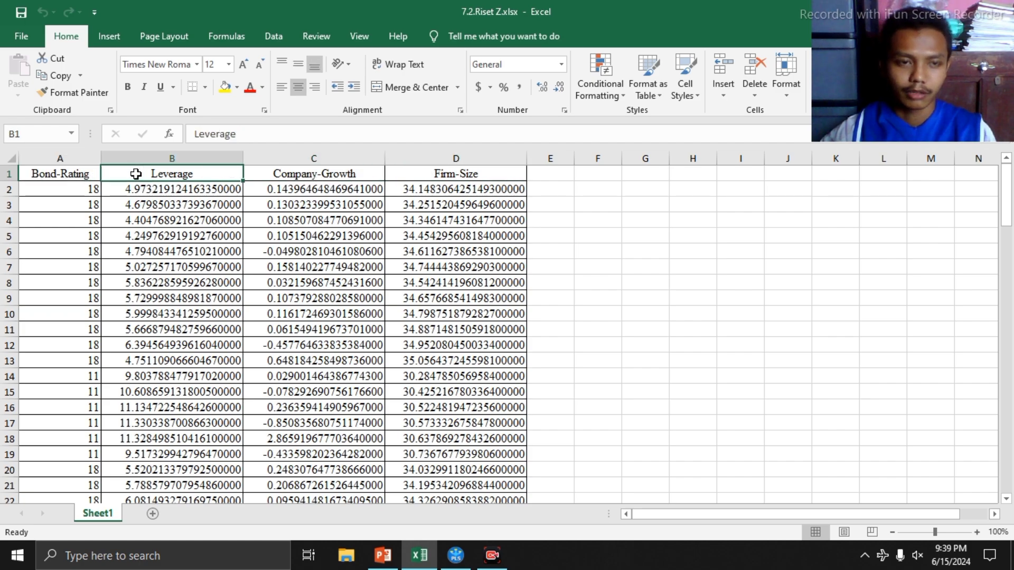
pyautogui.click(52, 173)
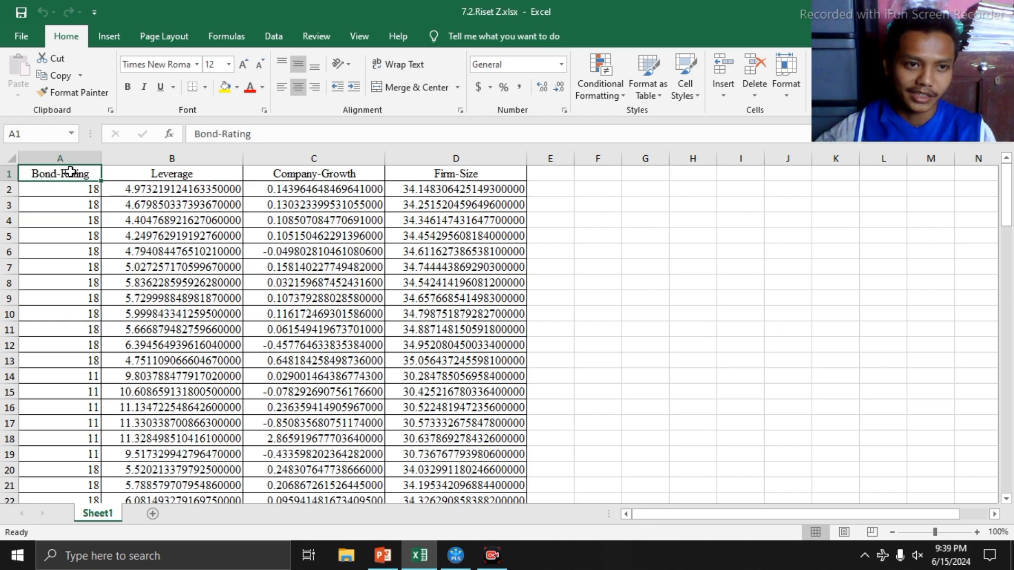
pyautogui.click(185, 175)
pyautogui.click(63, 180)
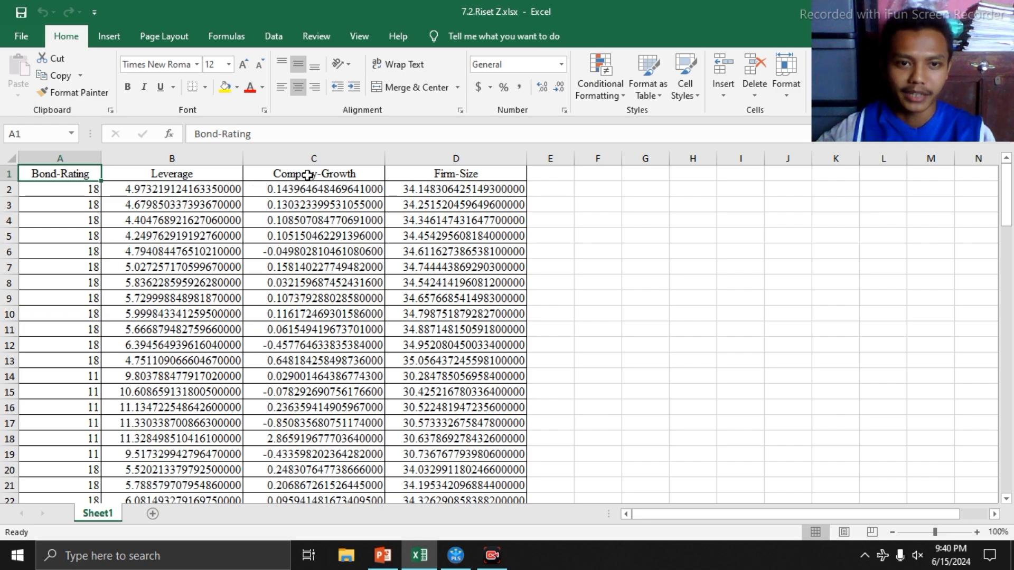
pyautogui.click(355, 175)
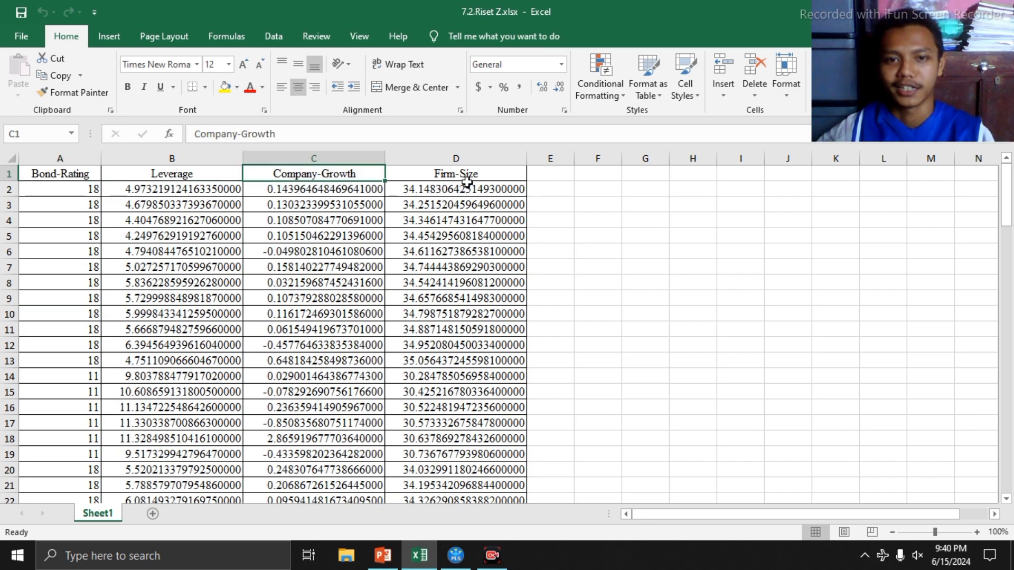
pyautogui.click(469, 176)
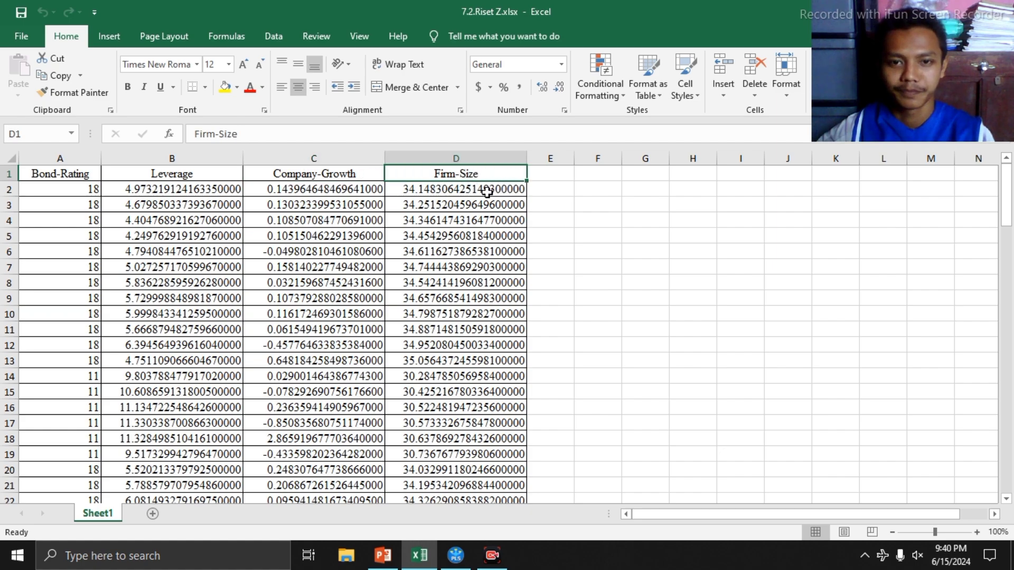
pyautogui.click(197, 178)
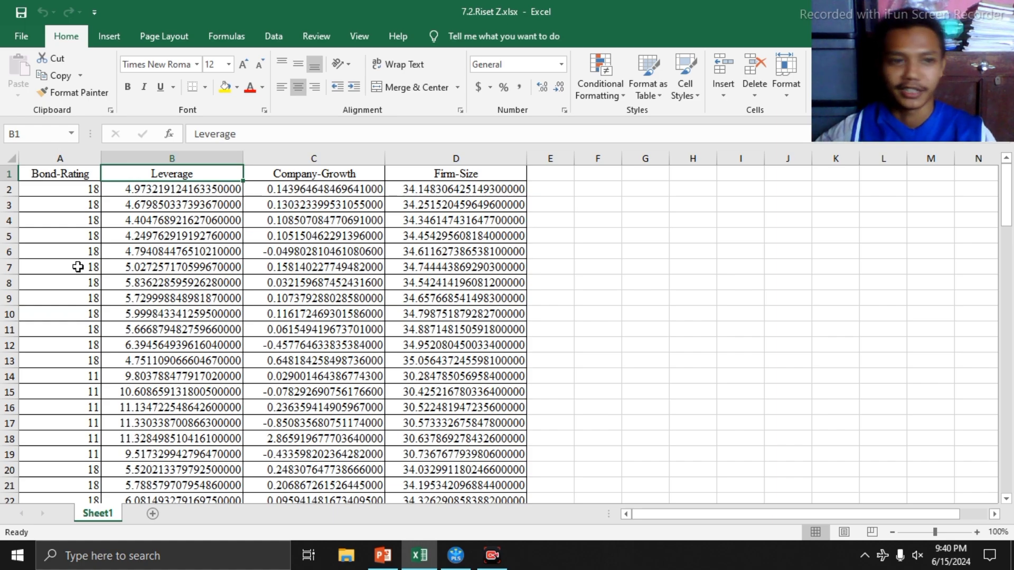
pyautogui.click(82, 178)
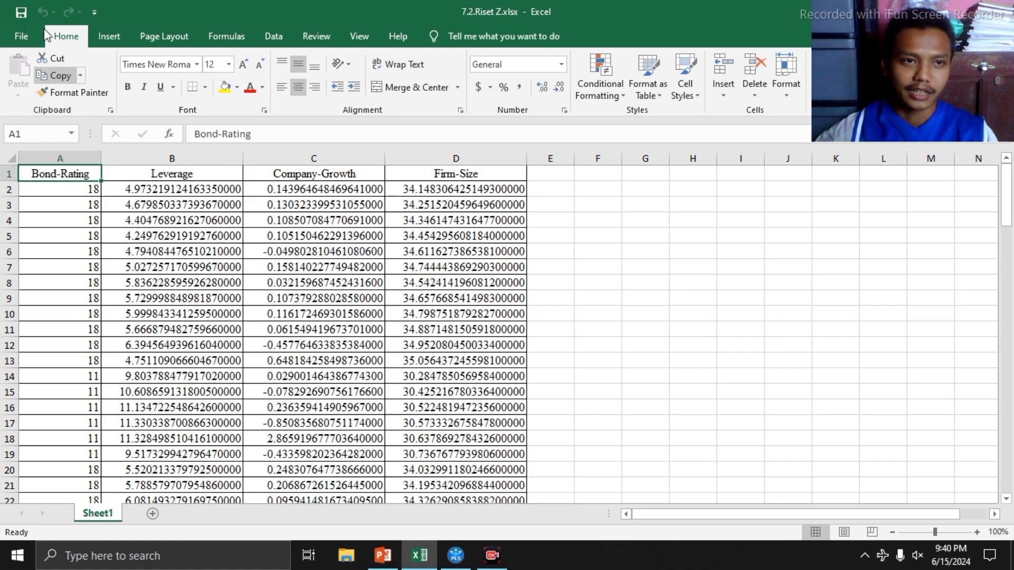
# Step: Save a copy of the workbook as 7.2.Riset Z.csv in the Tutorial vid folder, using the CSV (Comma delimited) format
pyautogui.click(23, 36)
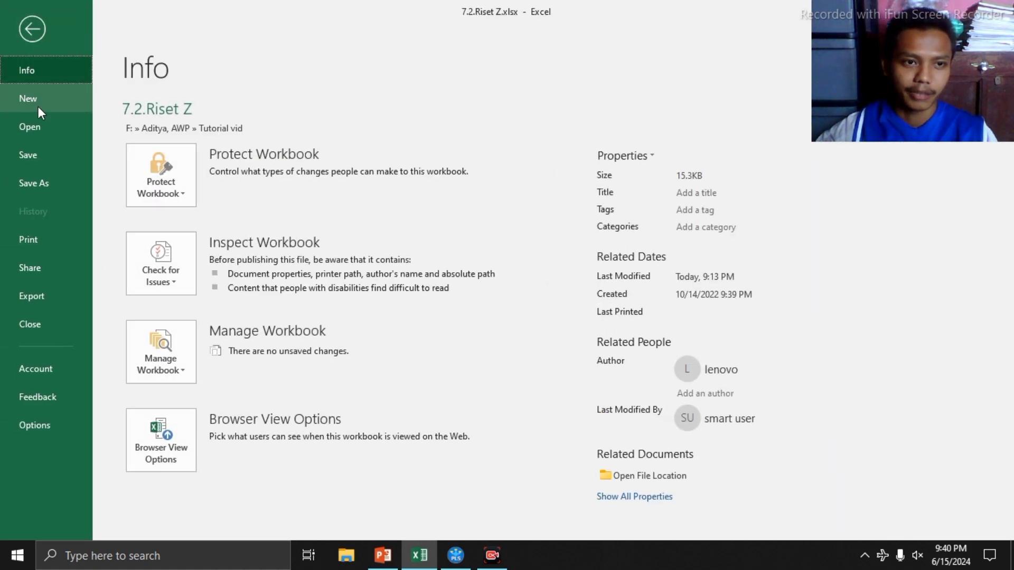
pyautogui.click(43, 185)
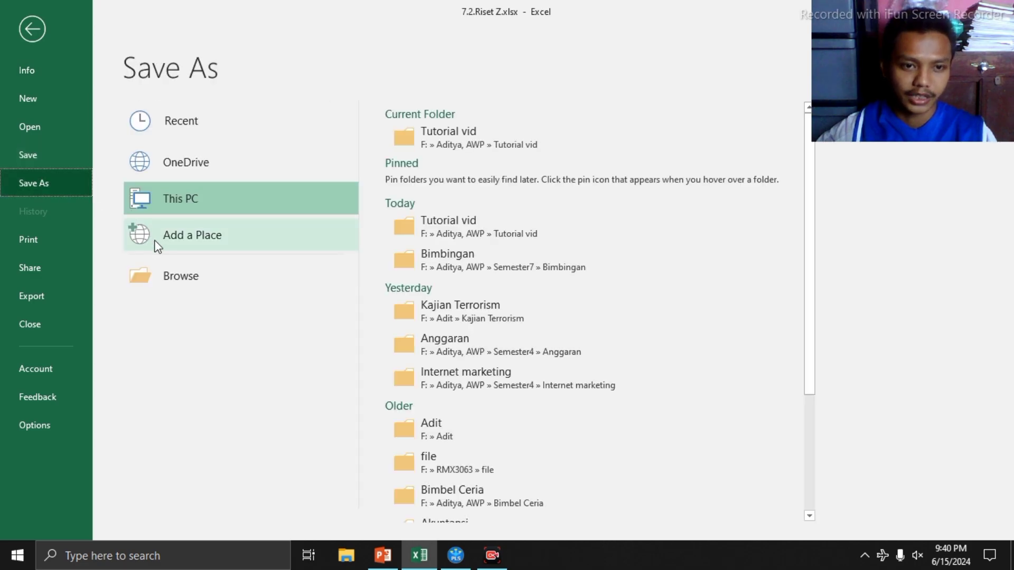
pyautogui.click(165, 261)
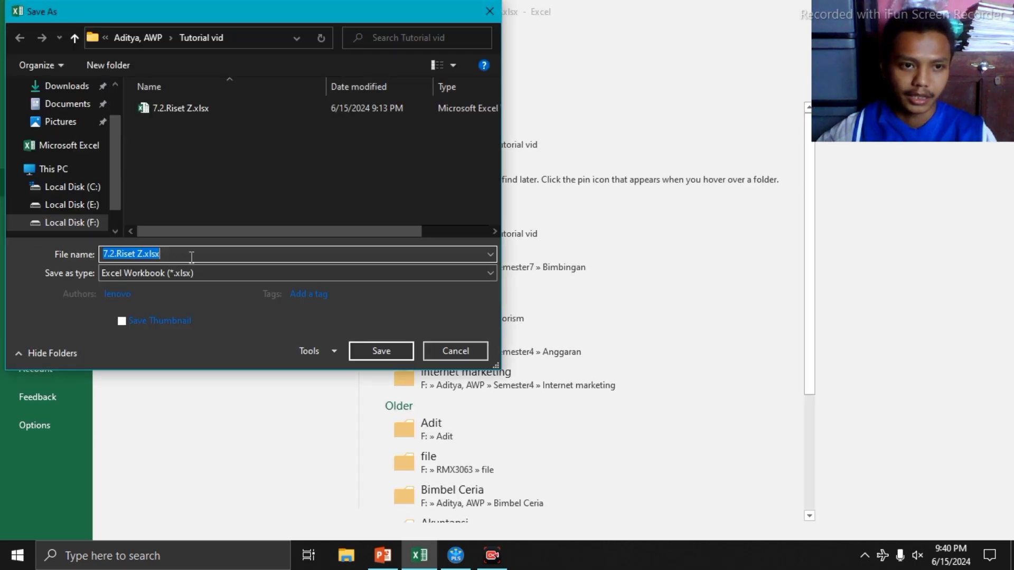
pyautogui.scroll(-1, 112, 221)
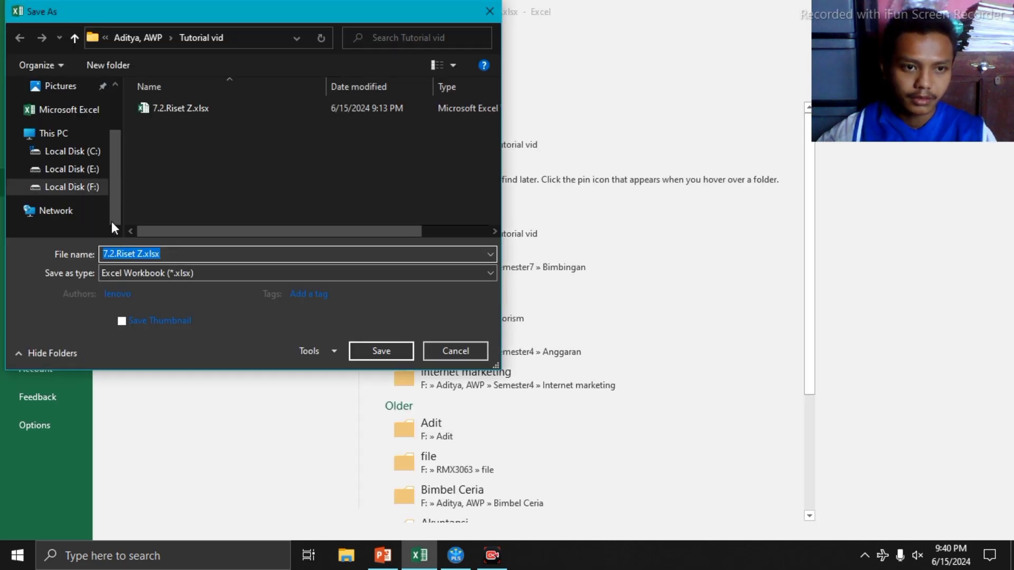
pyautogui.click(22, 192)
pyautogui.click(26, 204)
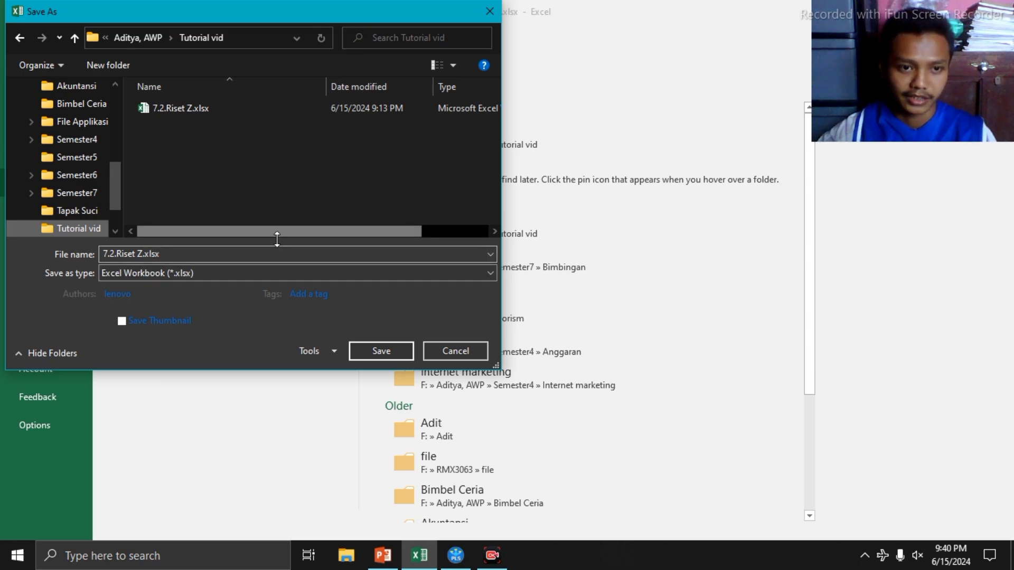
pyautogui.click(182, 273)
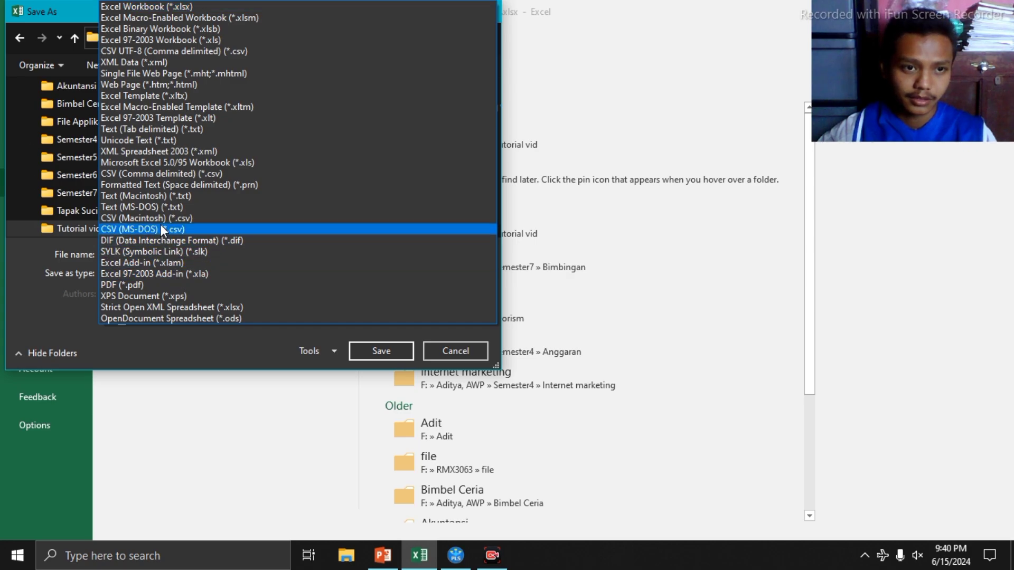
pyautogui.click(145, 174)
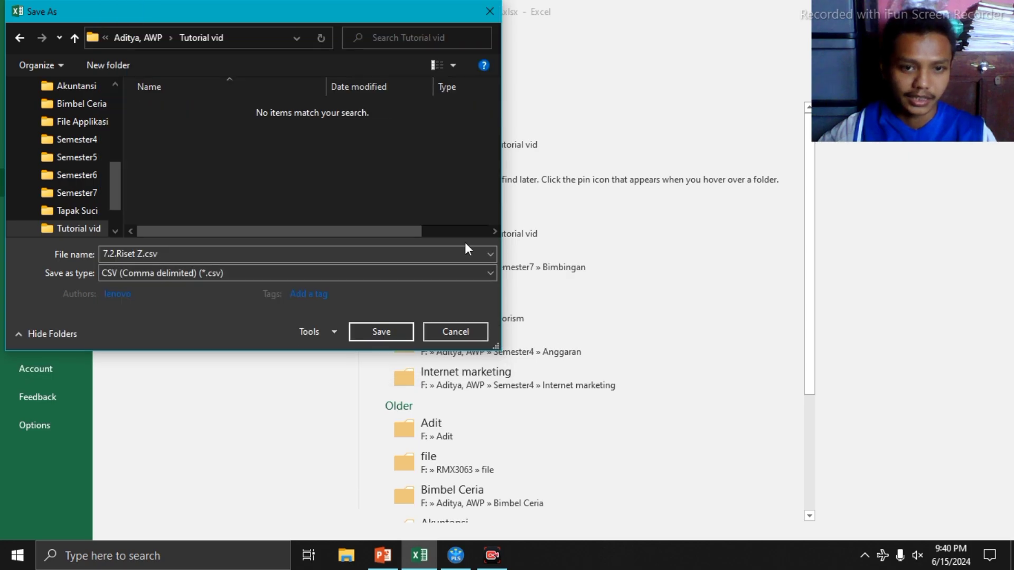
pyautogui.click(403, 332)
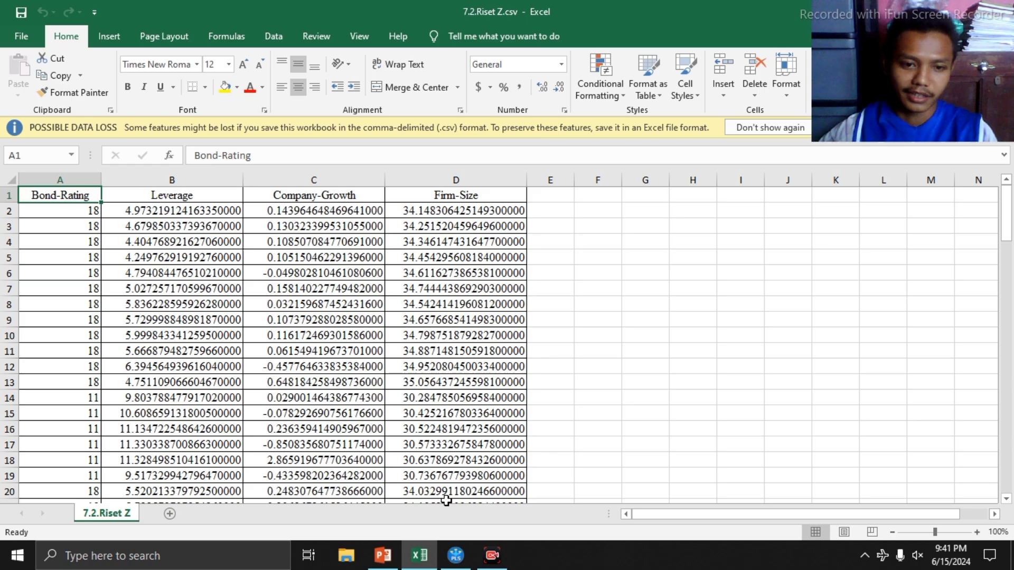
# Step: Close the 7.2.Riset Z.csv workbook and return to the desktop
pyautogui.click(431, 556)
pyautogui.click(420, 556)
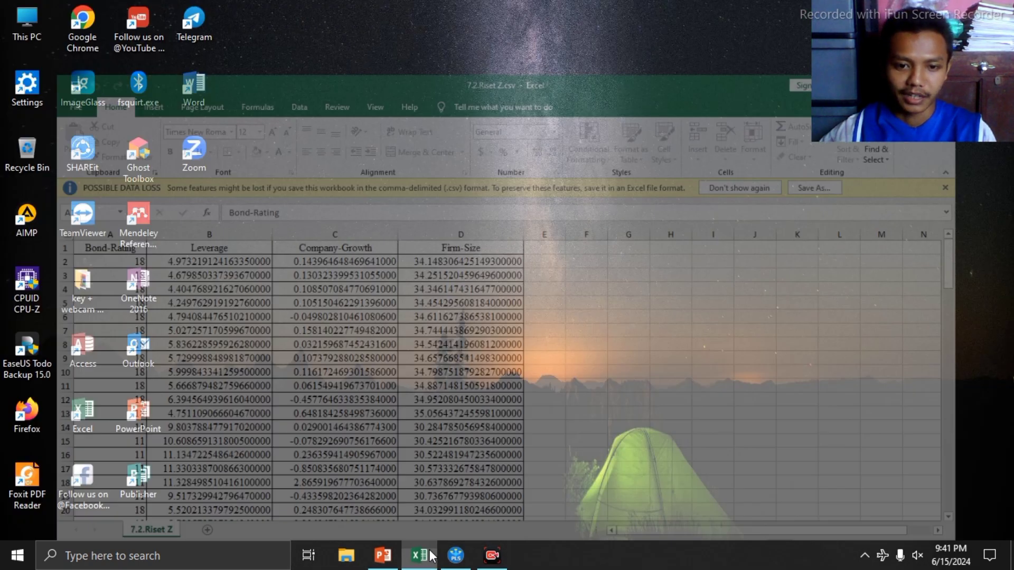
pyautogui.click(420, 556)
pyautogui.click(420, 556)
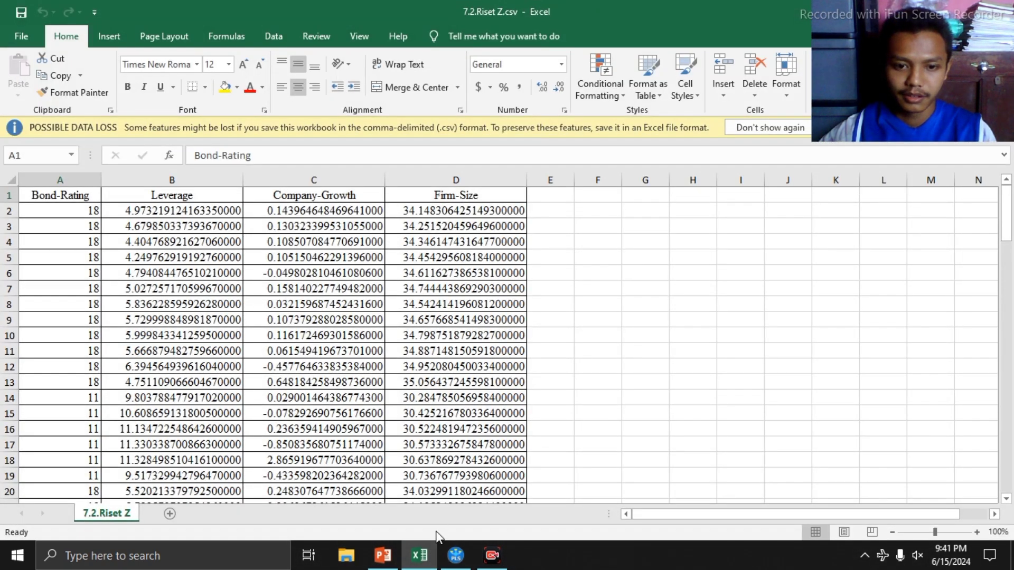
pyautogui.moveTo(430, 556)
pyautogui.click(488, 444)
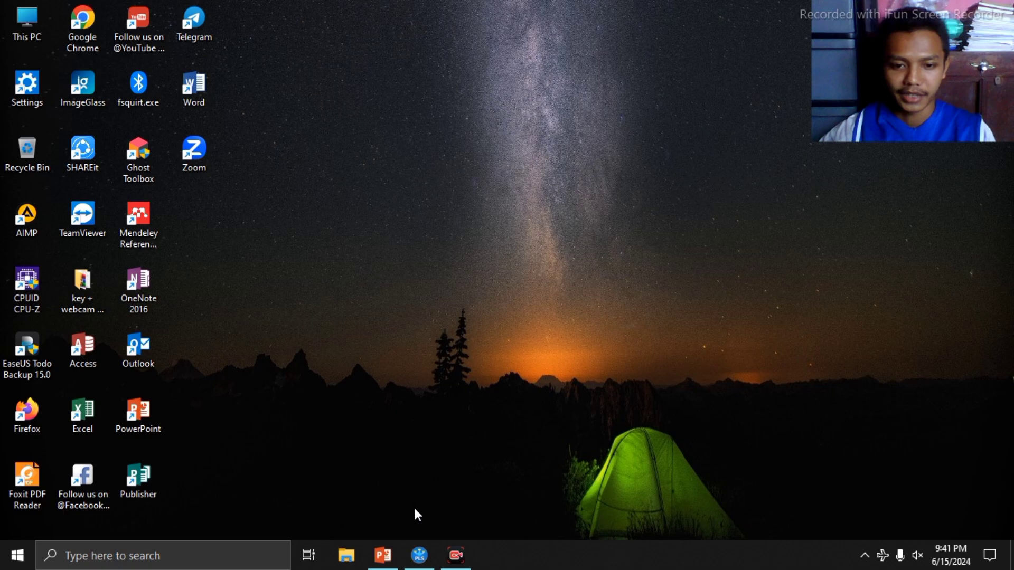
# Step: Switch to SmartPLS, maximize its window and create a new project named UJI DATA
pyautogui.click(419, 556)
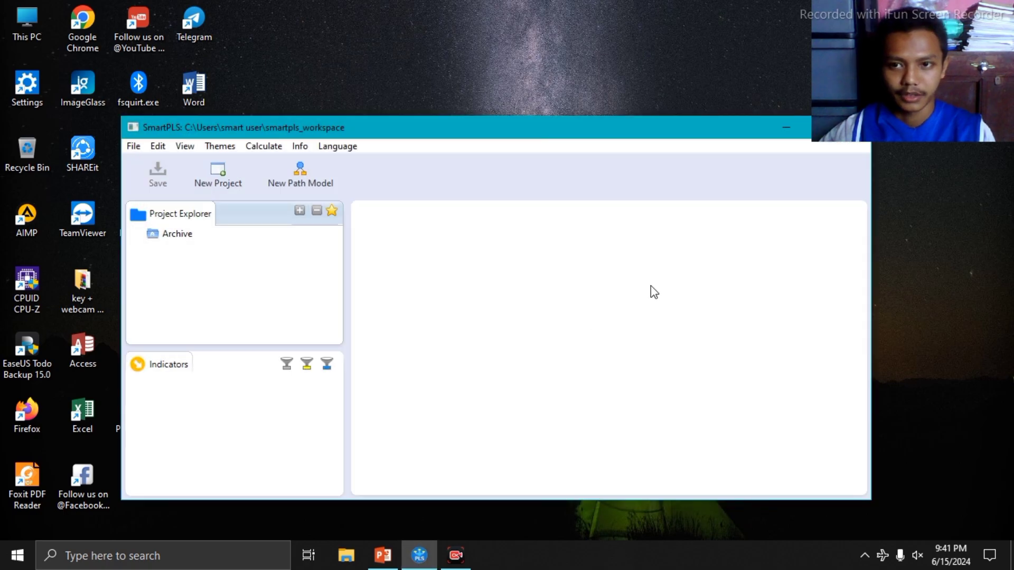
pyautogui.click(809, 132)
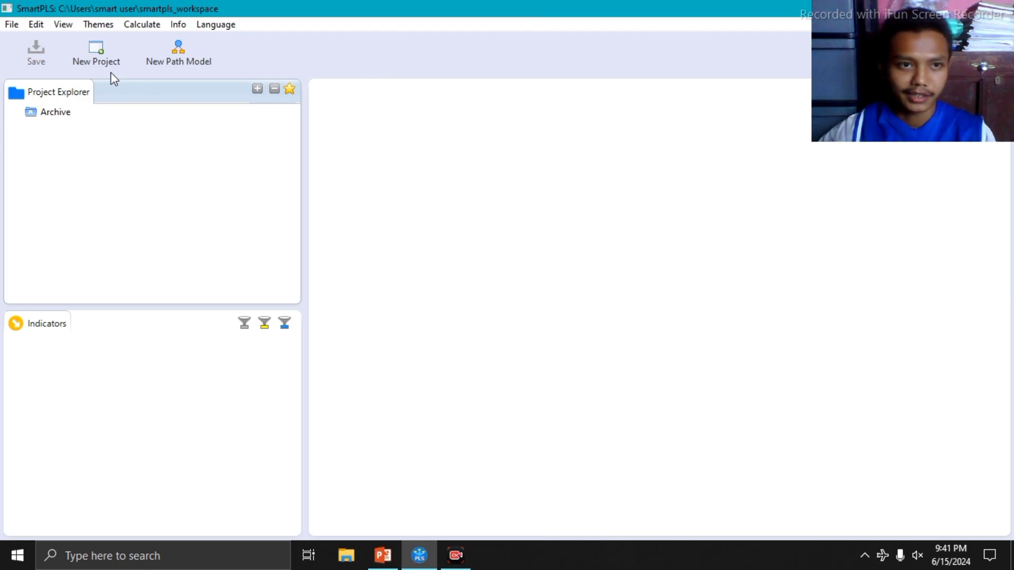
pyautogui.click(101, 56)
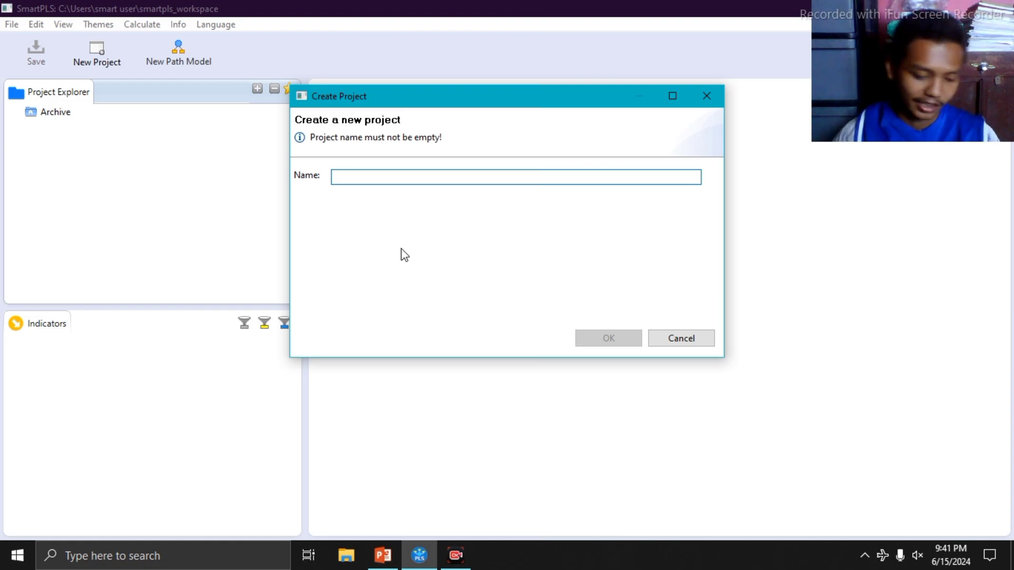
pyautogui.write('U')
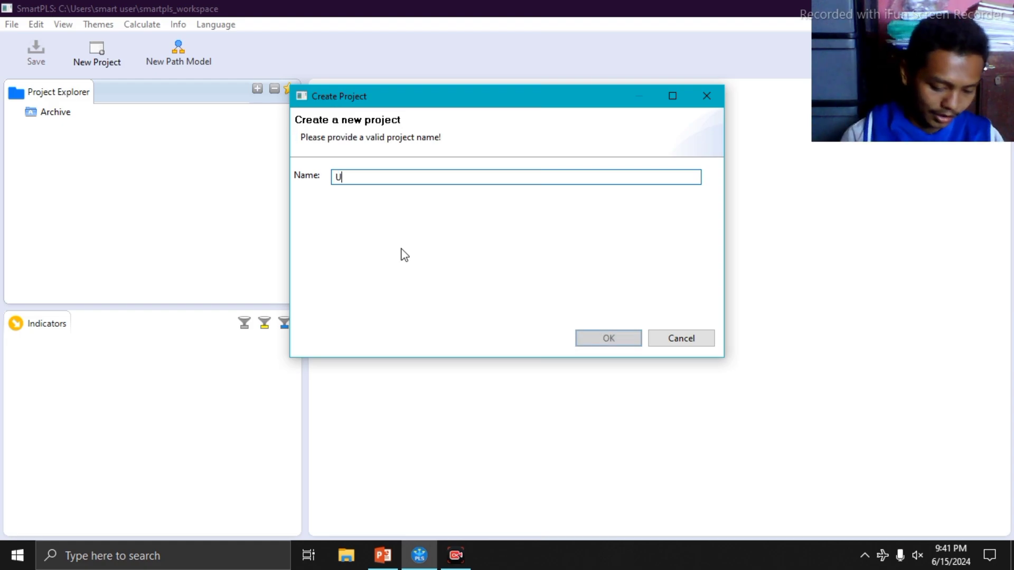
pyautogui.write('JI D')
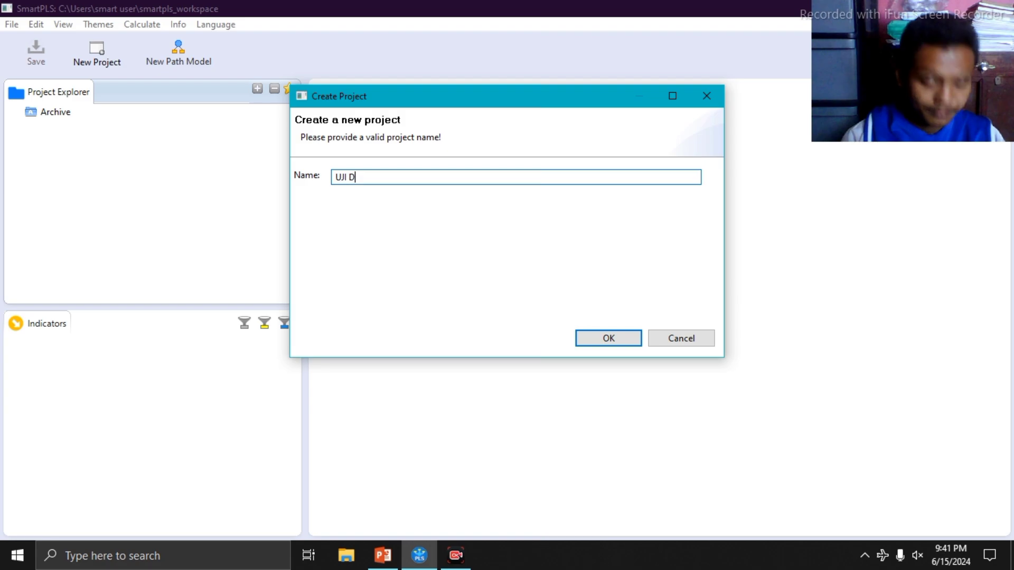
pyautogui.write('ATA')
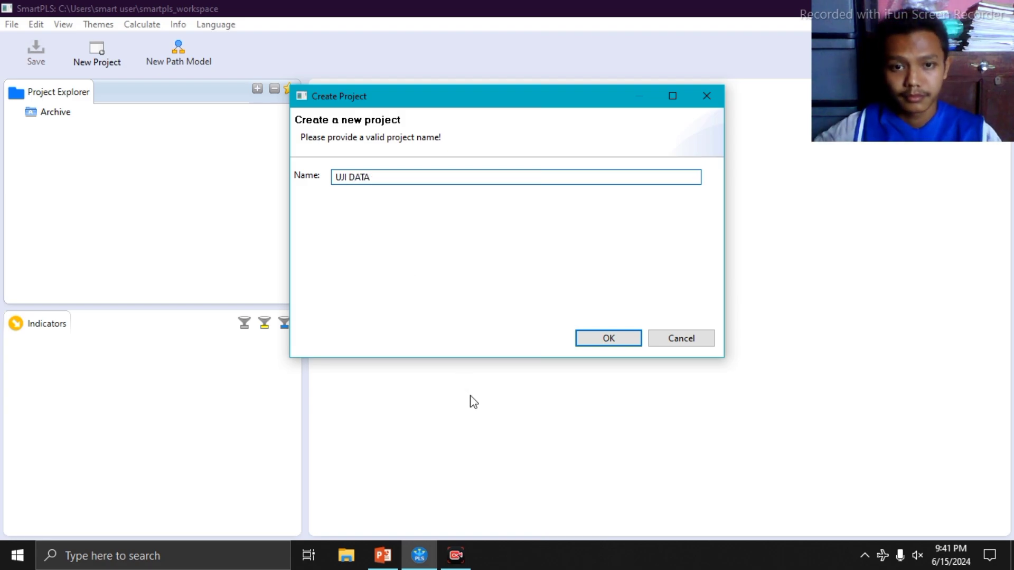
pyautogui.click(601, 342)
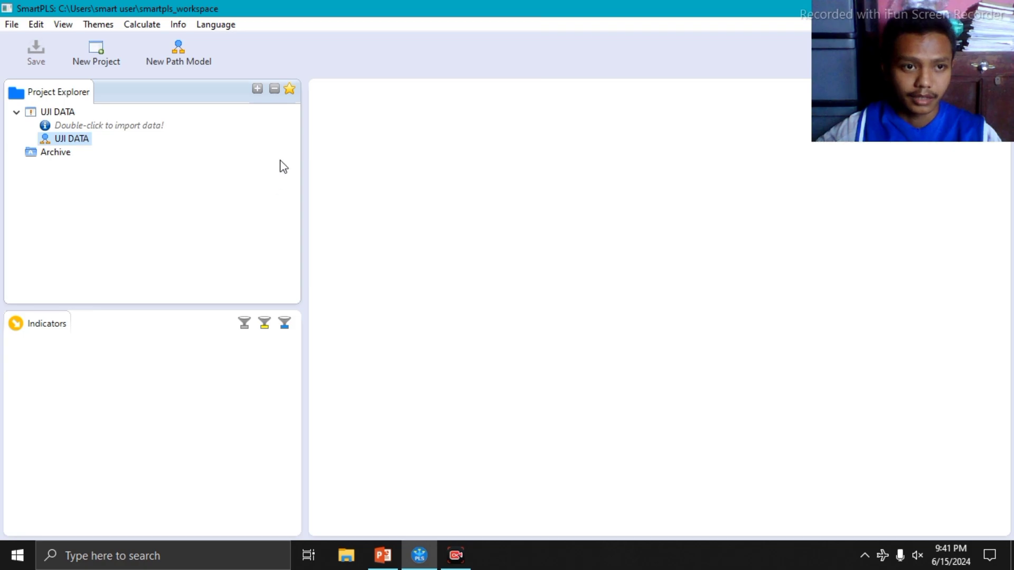
# Step: Start a data file import into the UJI DATA project, choosing 7.2.Riset Z.csv from the Tutorial vid folder
pyautogui.click(112, 127)
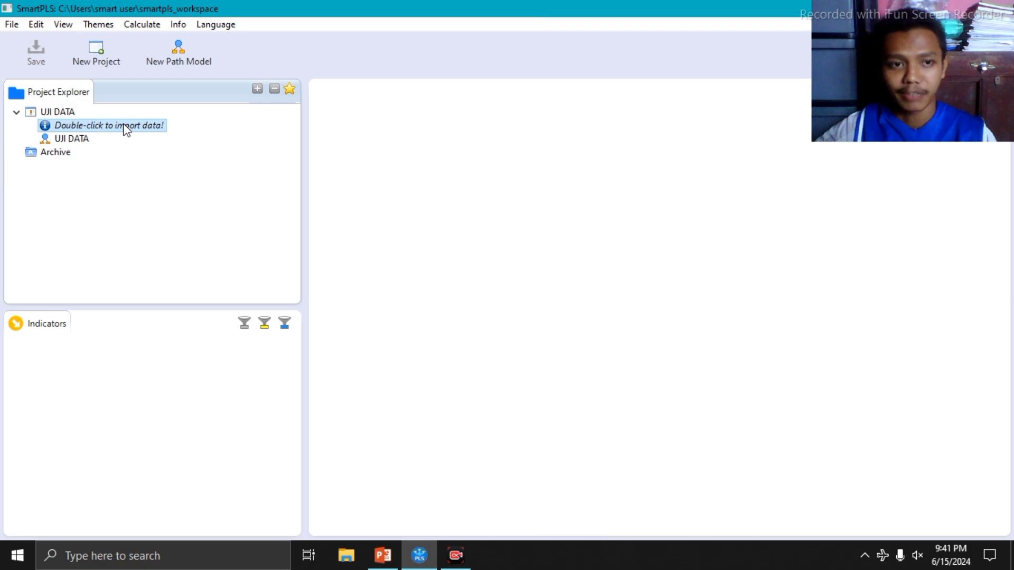
pyautogui.rightClick(126, 130)
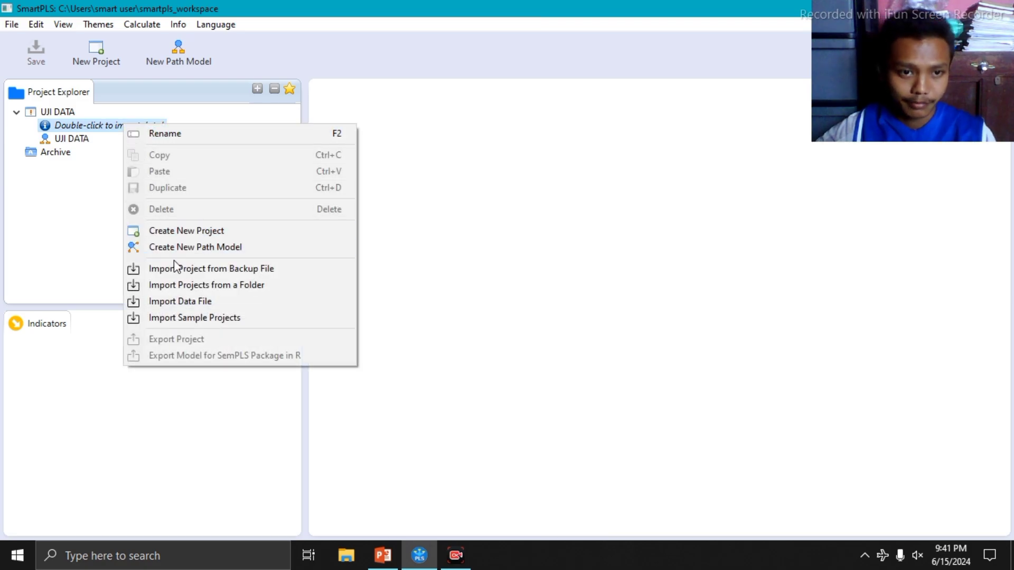
pyautogui.click(197, 306)
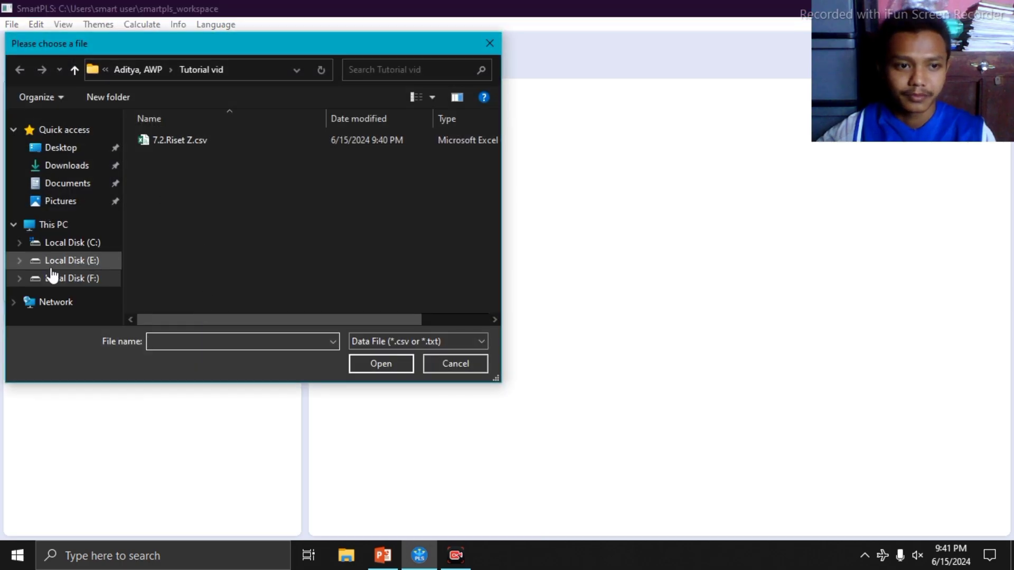
pyautogui.click(22, 278)
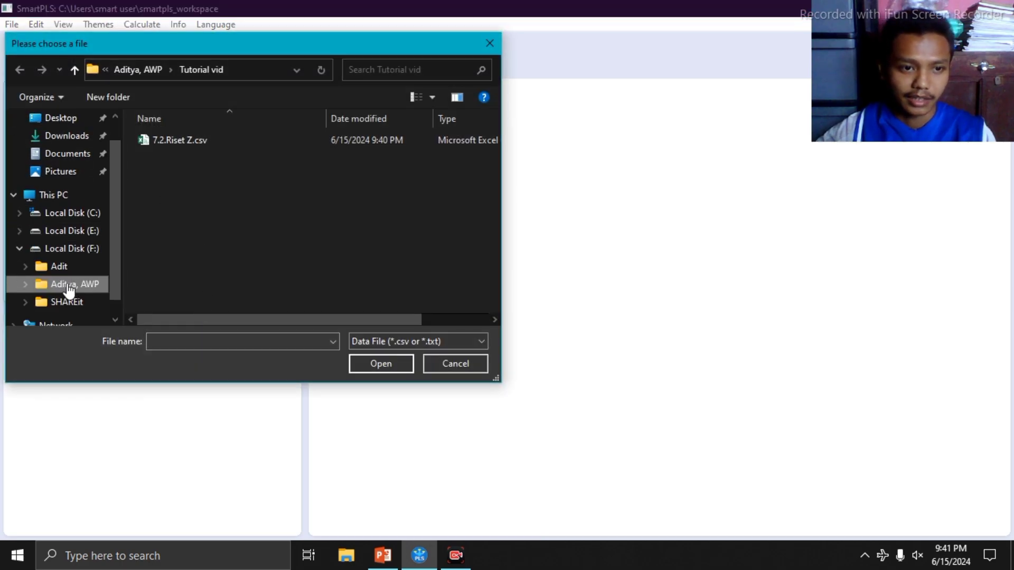
pyautogui.click(26, 285)
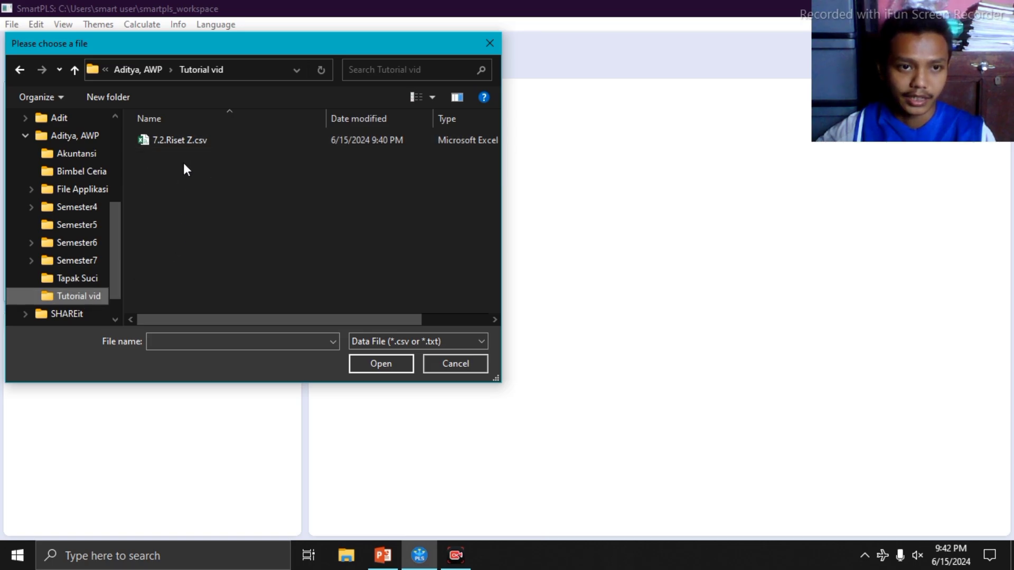
pyautogui.click(187, 140)
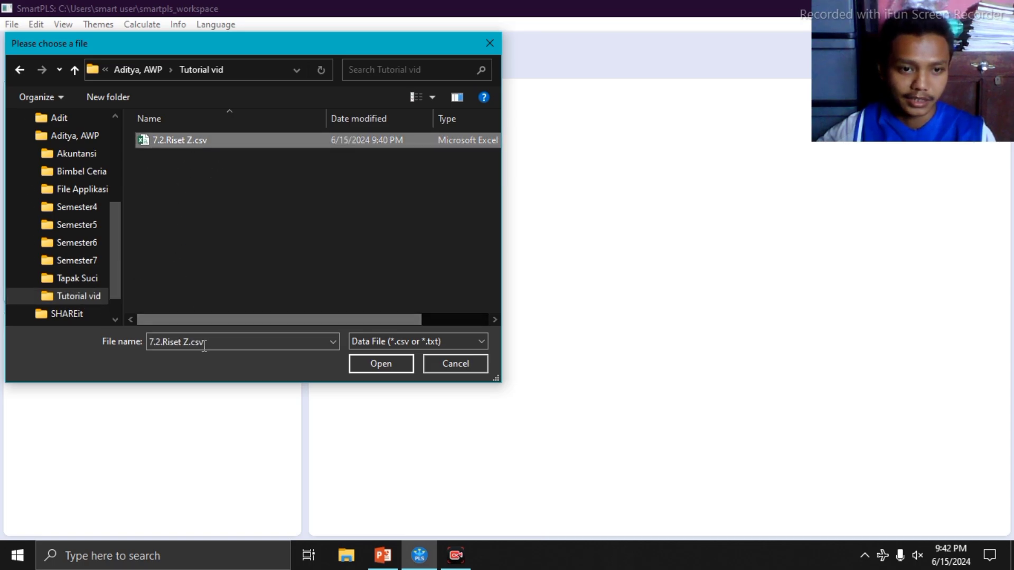
pyautogui.click(398, 366)
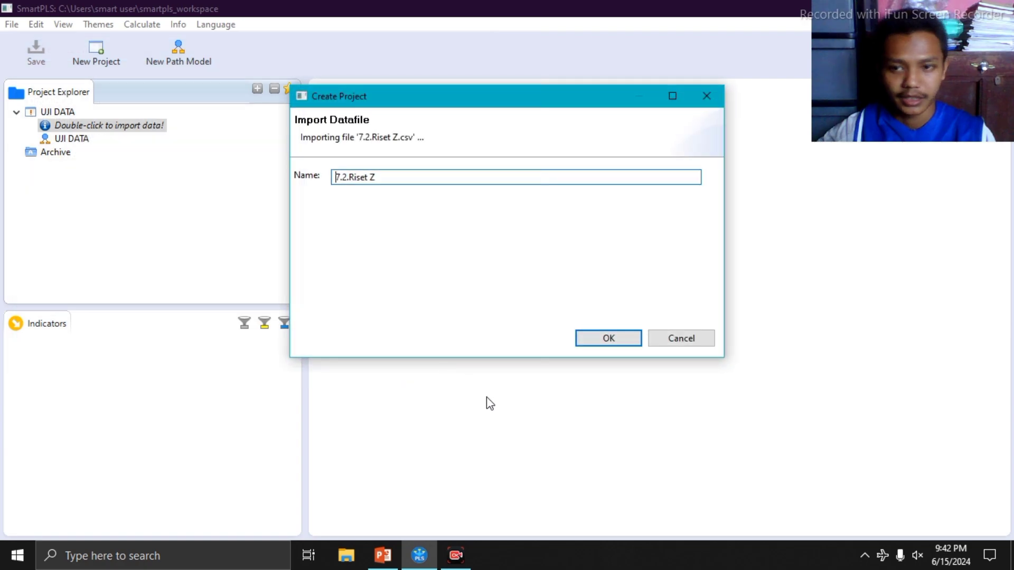
# Step: Name the imported data file UJI DATA SEKUNDER and complete the import
pyautogui.click(394, 180)
pyautogui.press('BackSpace')
pyautogui.press('BackSpace')
pyautogui.press('BackSpace')
pyautogui.press('BackSpace')
pyautogui.press('BackSpace')
pyautogui.press('BackSpace')
pyautogui.press('BackSpace')
pyautogui.press('BackSpace')
pyautogui.press('BackSpace')
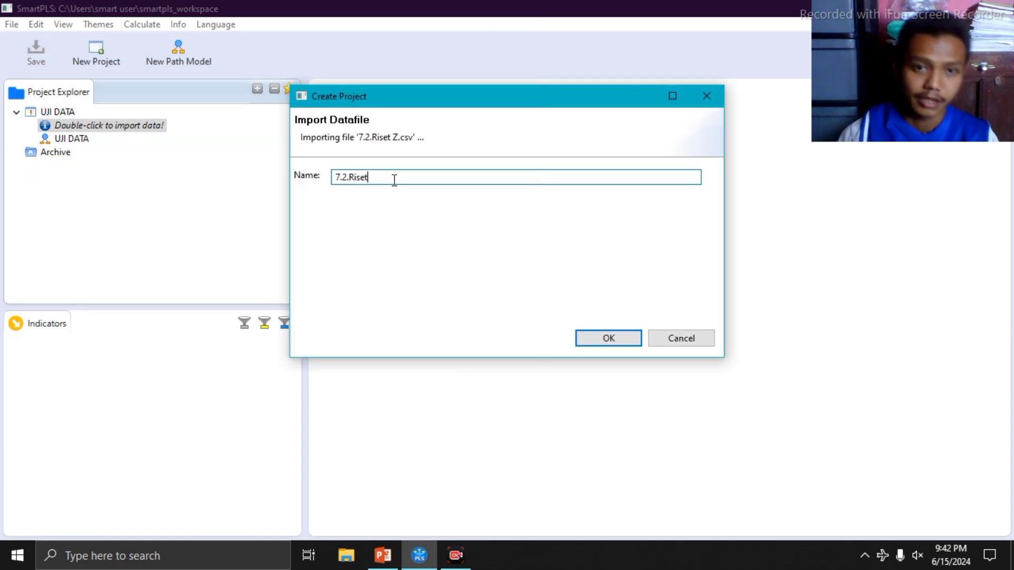
pyautogui.press('BackSpace')
pyautogui.press('BackSpace')
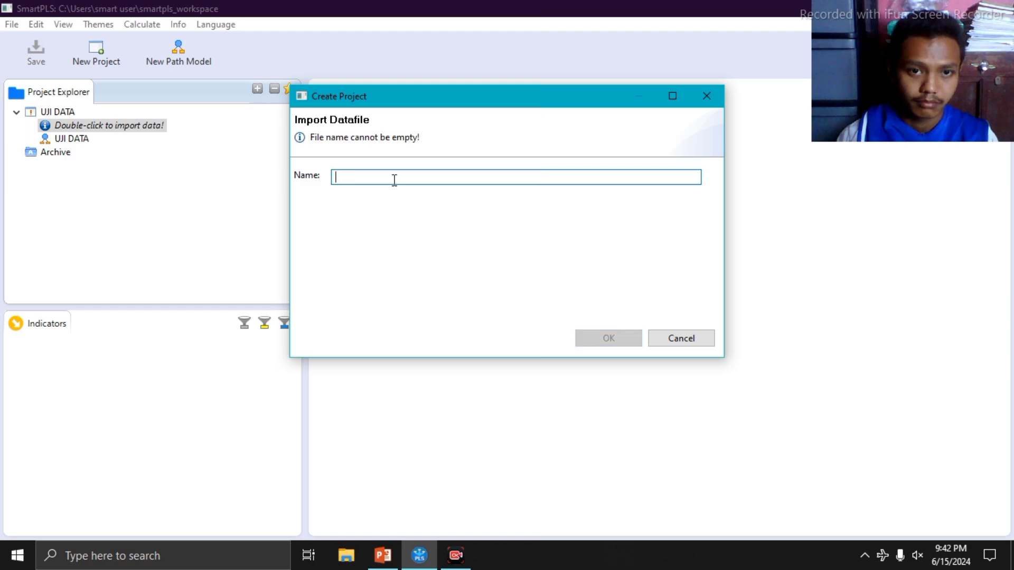
pyautogui.write('UJI')
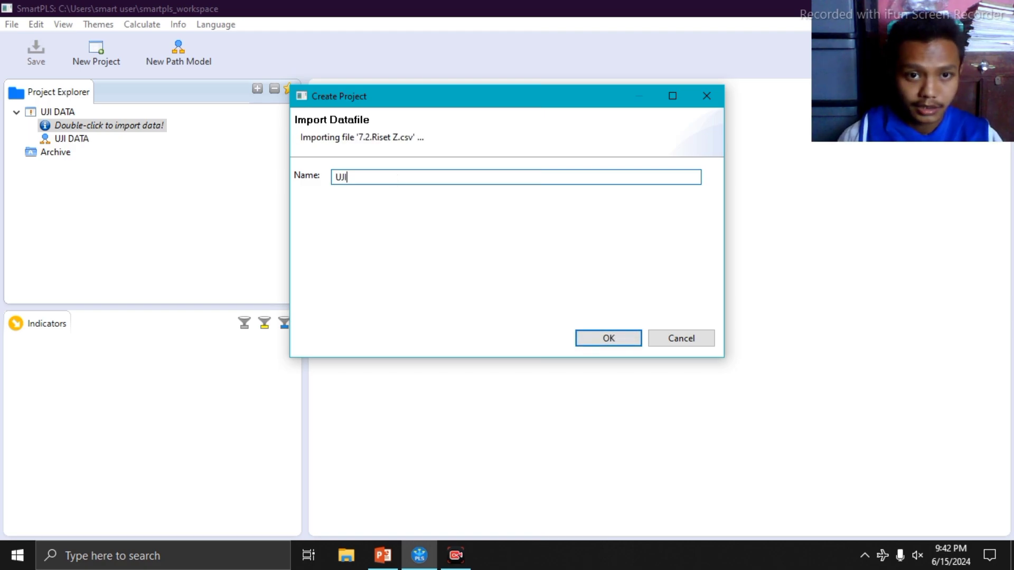
pyautogui.write(' DA')
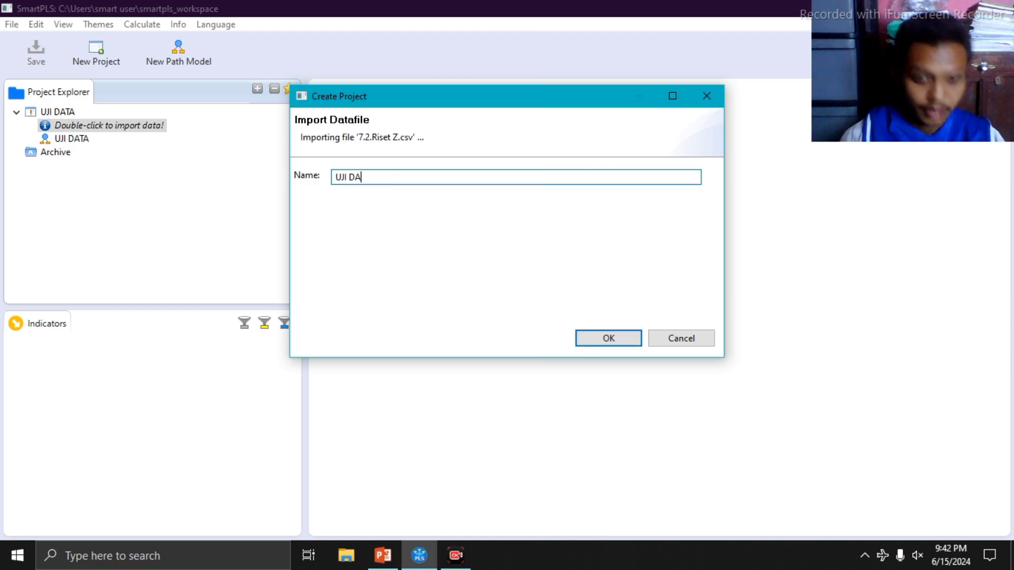
pyautogui.write('TA')
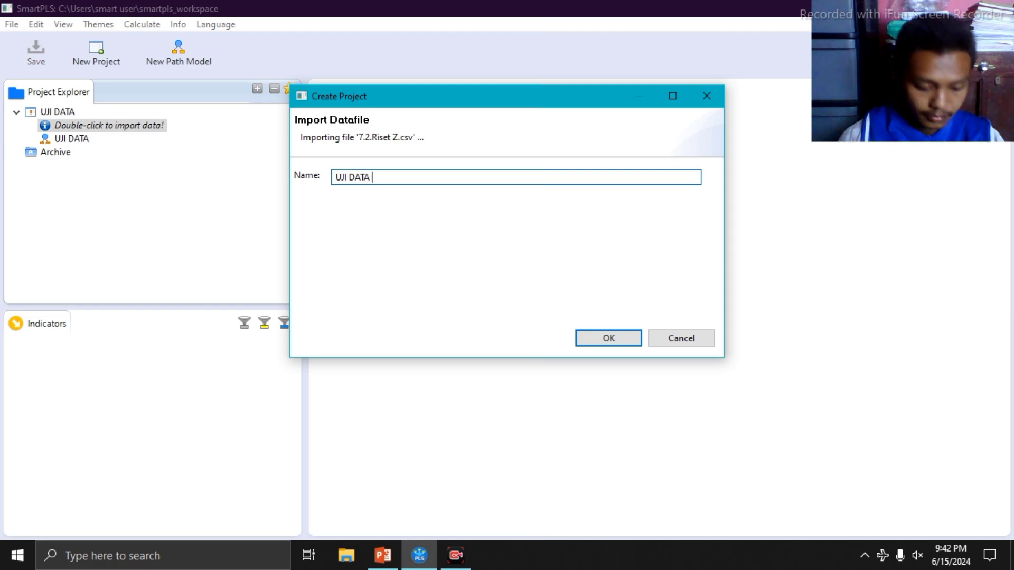
pyautogui.write(' SE')
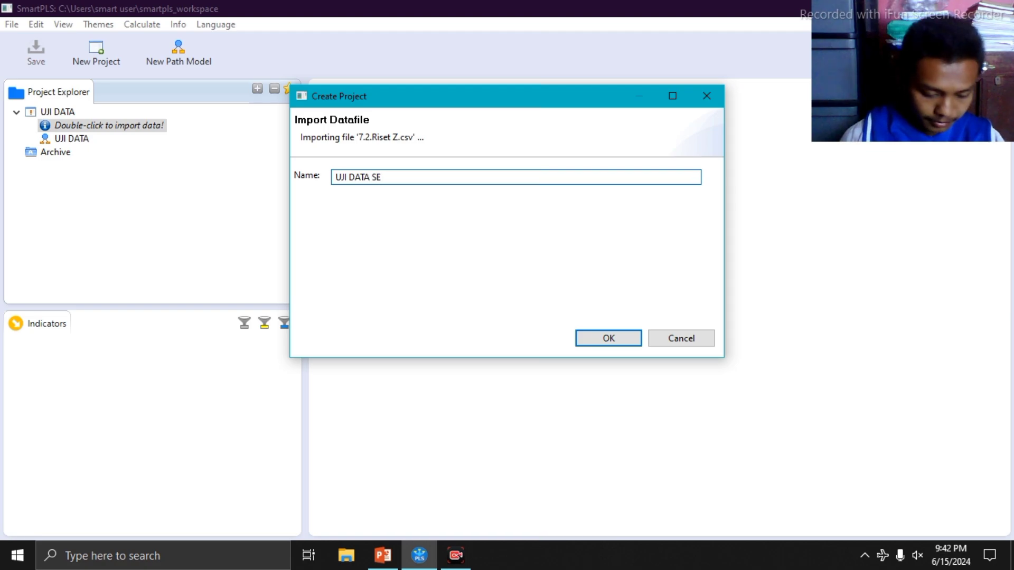
pyautogui.write('KUN')
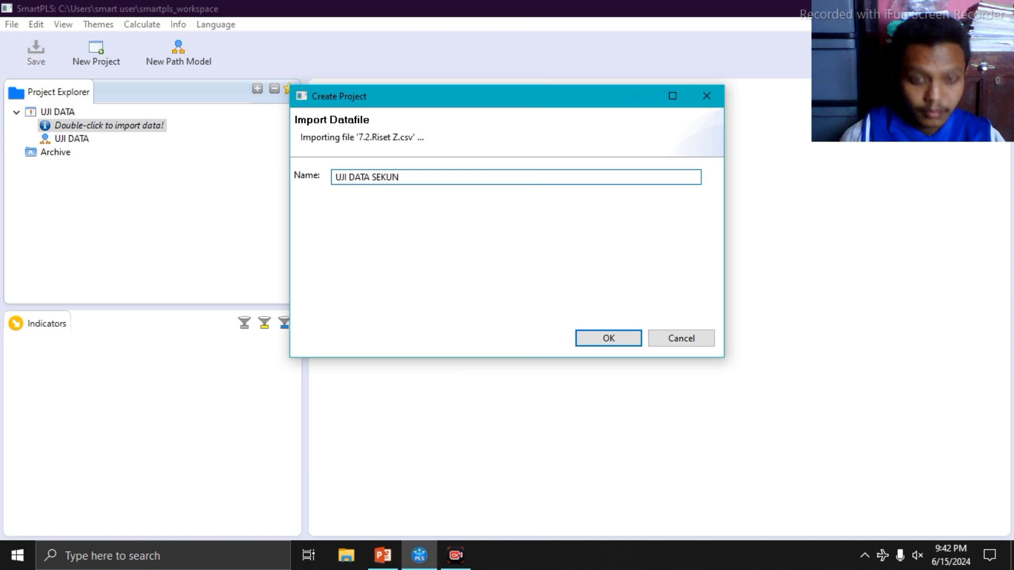
pyautogui.write('DE')
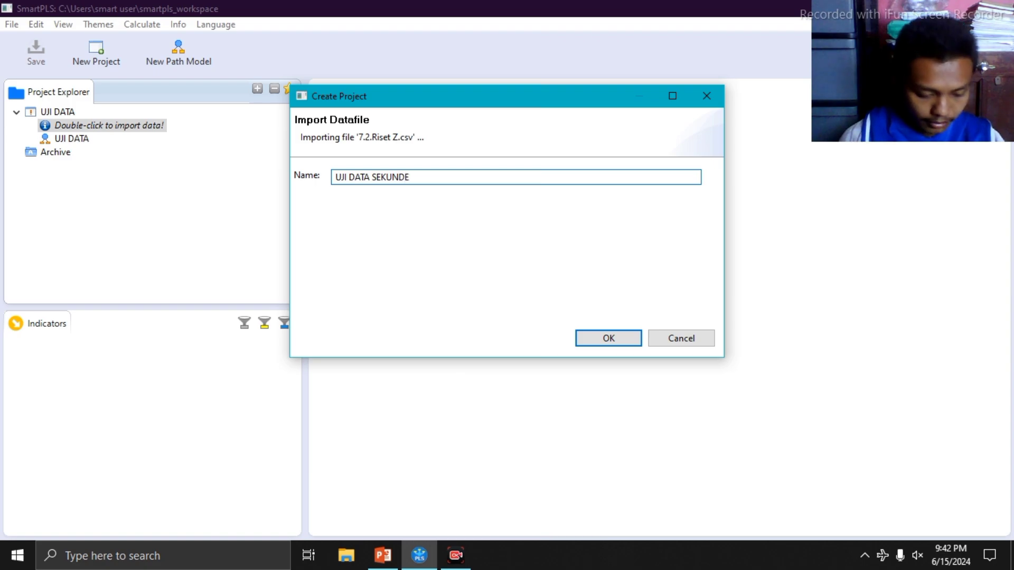
pyautogui.write('R')
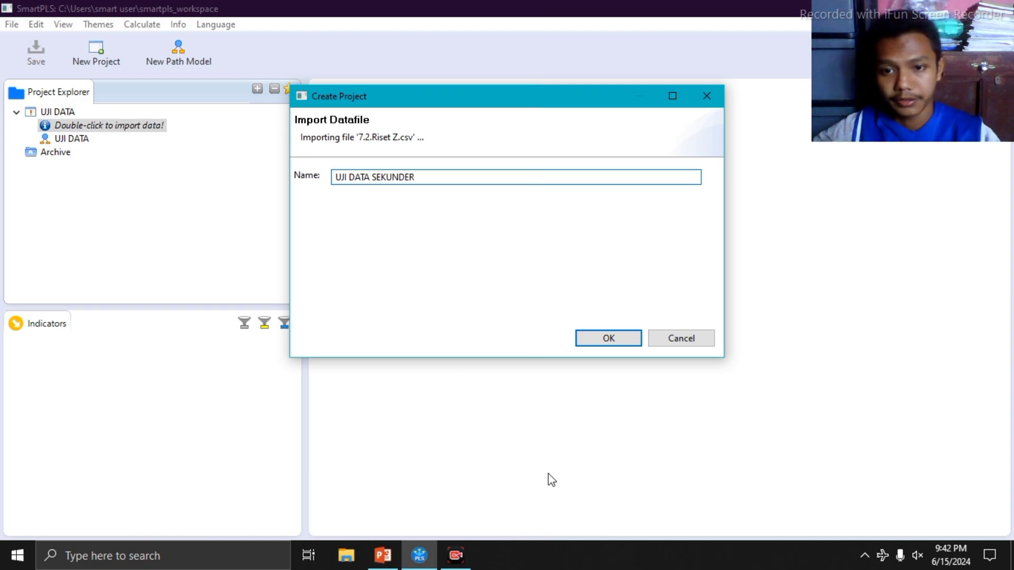
pyautogui.click(613, 340)
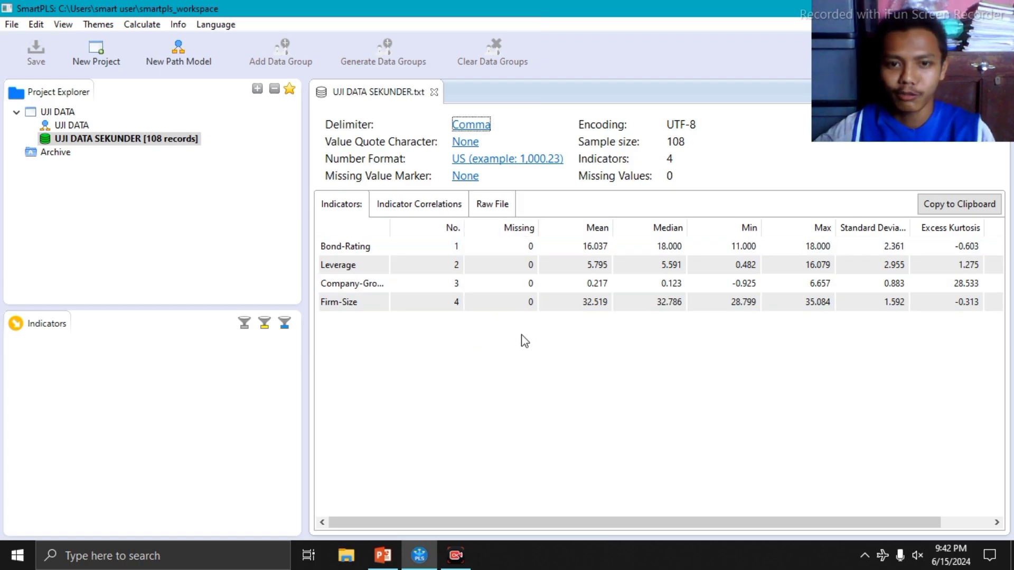
# Step: Review the raw file lines of UJI DATA SEKUNDER from first to last, then return to the indicator statistics
pyautogui.click(492, 212)
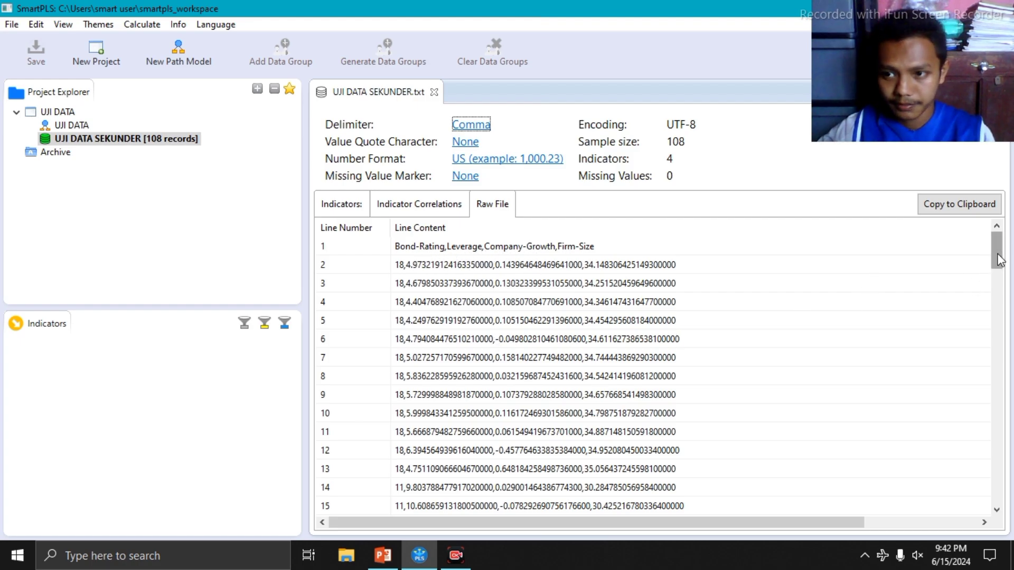
pyautogui.moveTo(1000, 260); pyautogui.dragTo(997, 483)
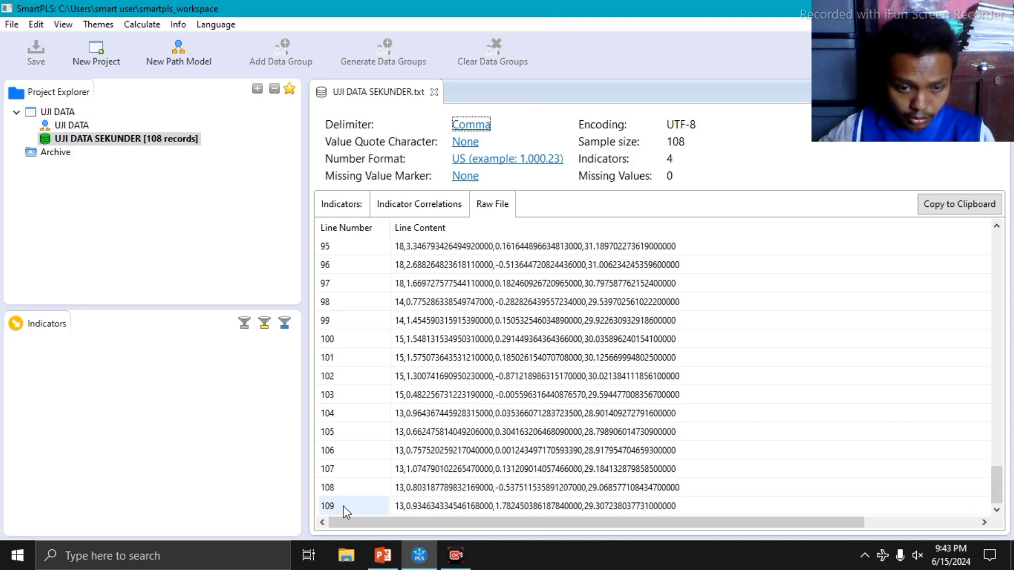
pyautogui.moveTo(1004, 490); pyautogui.dragTo(972, 238)
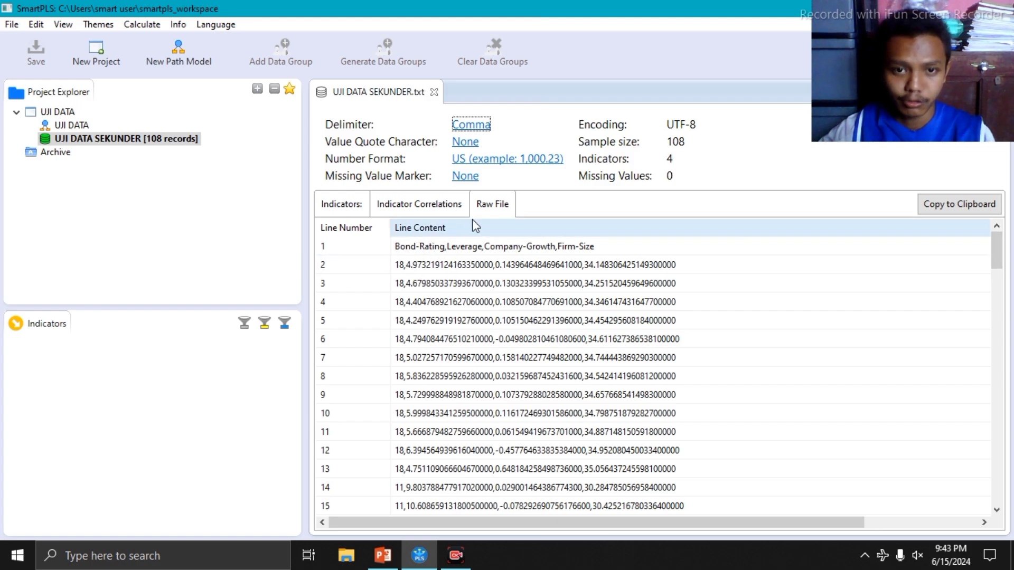
pyautogui.click(351, 207)
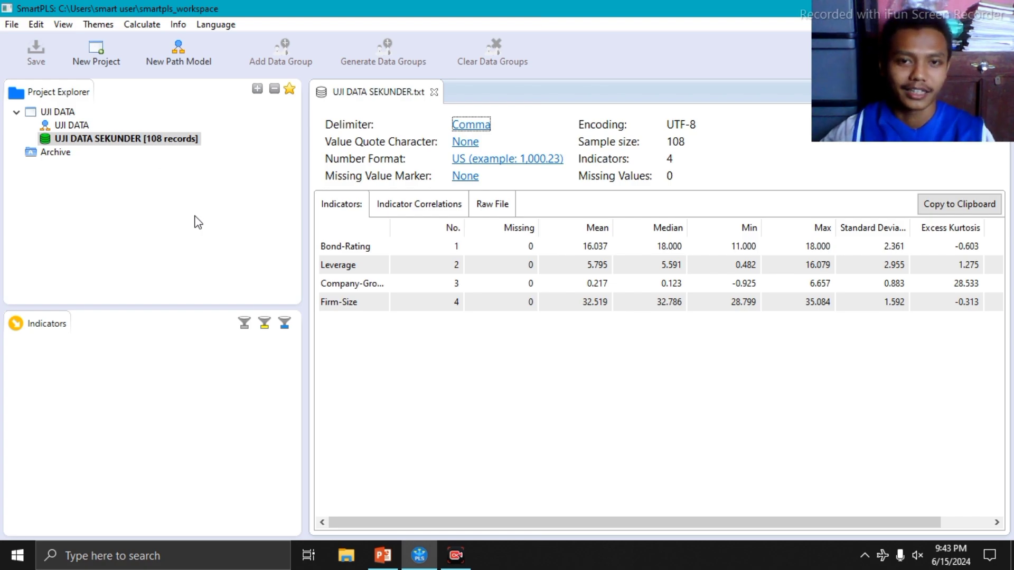
# Step: Open the UJI DATA path model and place the Bond-Rating indicator on the empty canvas as a latent variable
pyautogui.click(79, 126)
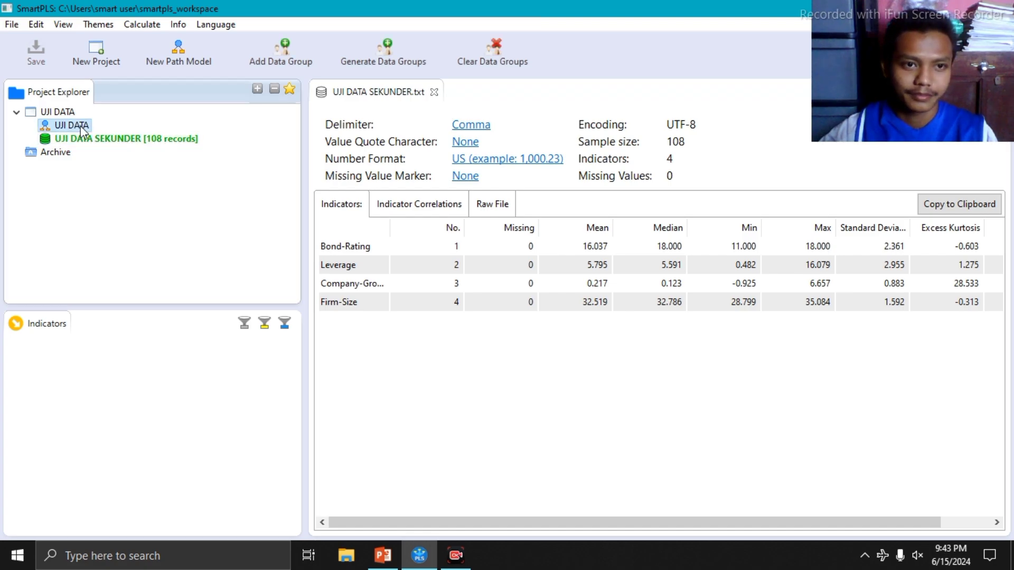
pyautogui.doubleClick(80, 125)
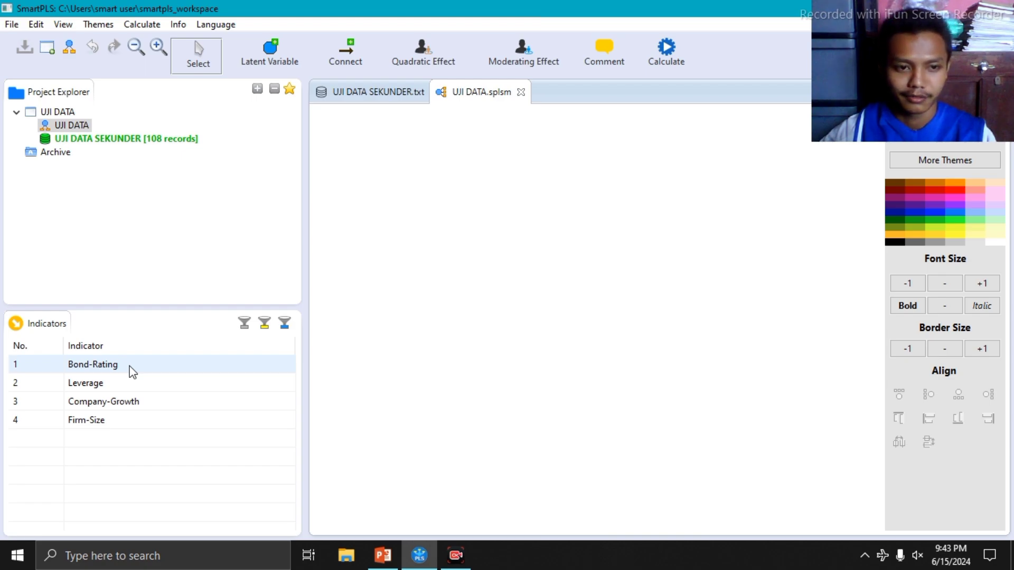
pyautogui.moveTo(97, 367); pyautogui.dragTo(545, 311)
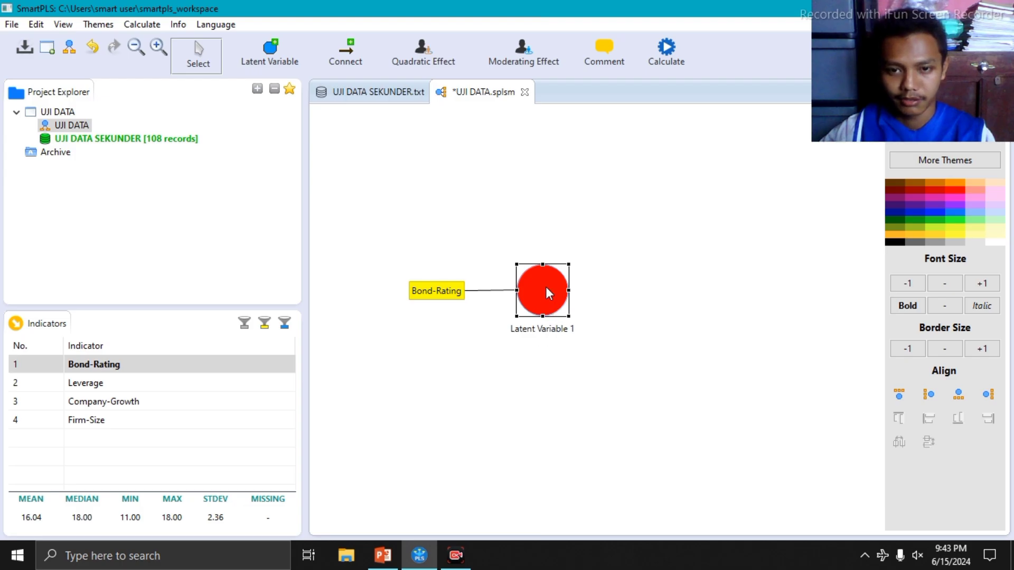
# Step: Rename the Bond-Rating indicator's latent variable to BOND RATING and shift it with its indicator toward the right side of the model
pyautogui.rightClick(546, 287)
pyautogui.click(600, 137)
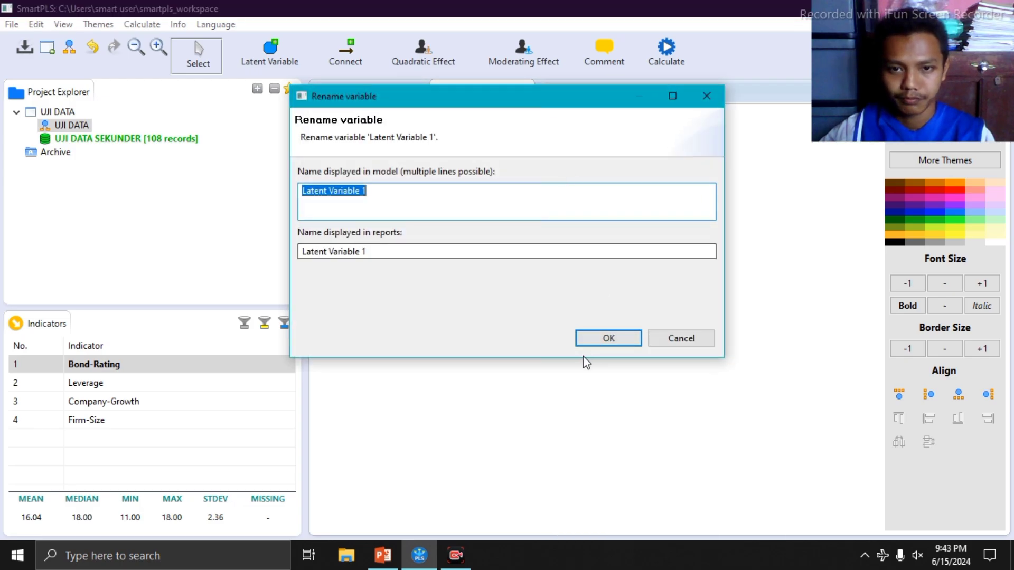
pyautogui.write('B')
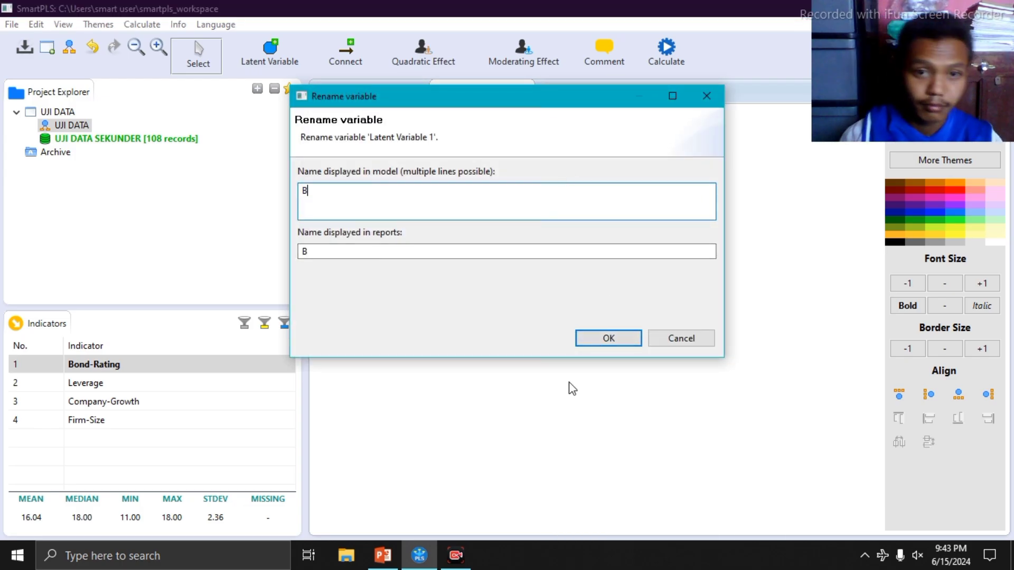
pyautogui.write('ON')
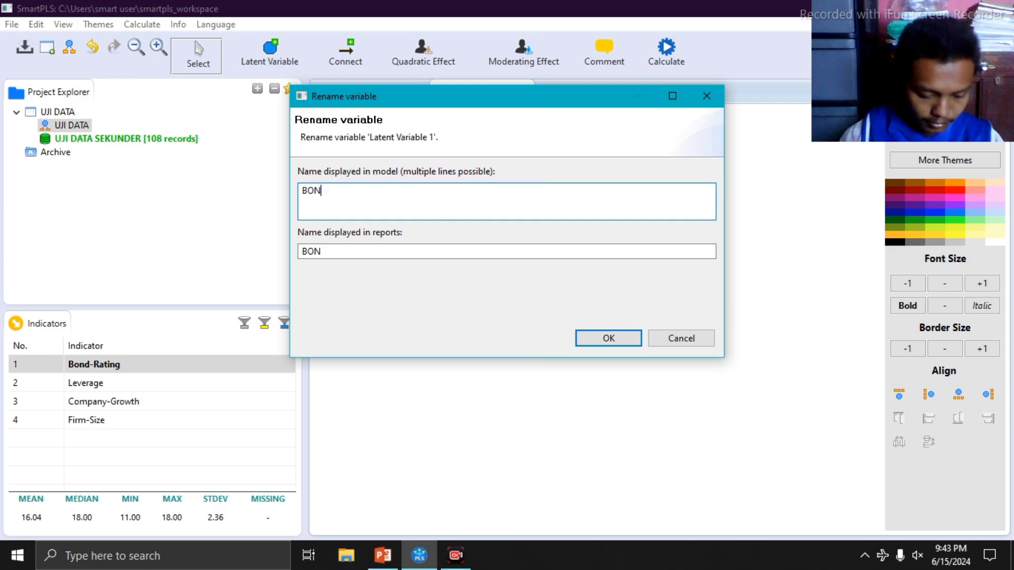
pyautogui.write('D')
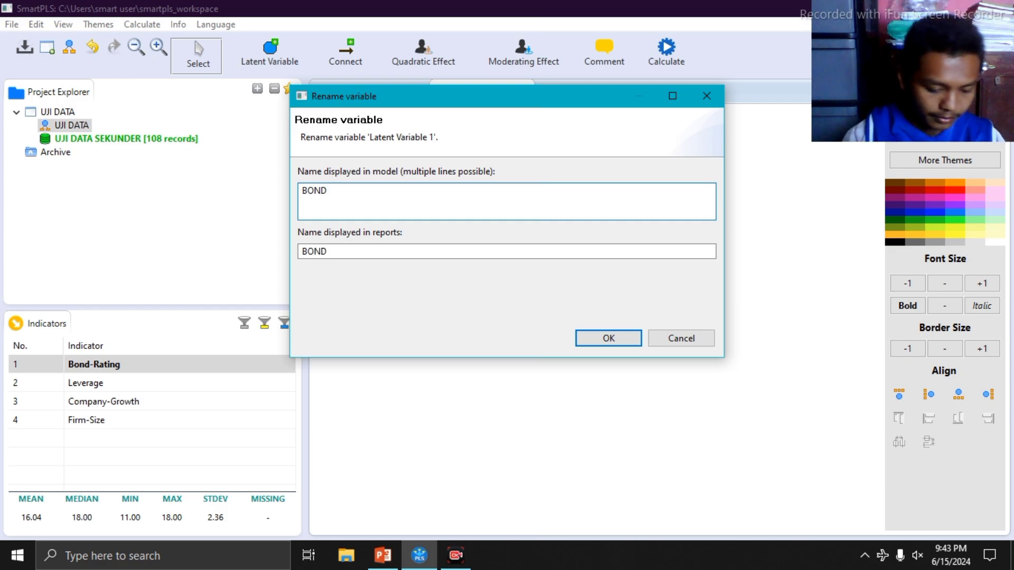
pyautogui.write(' RA')
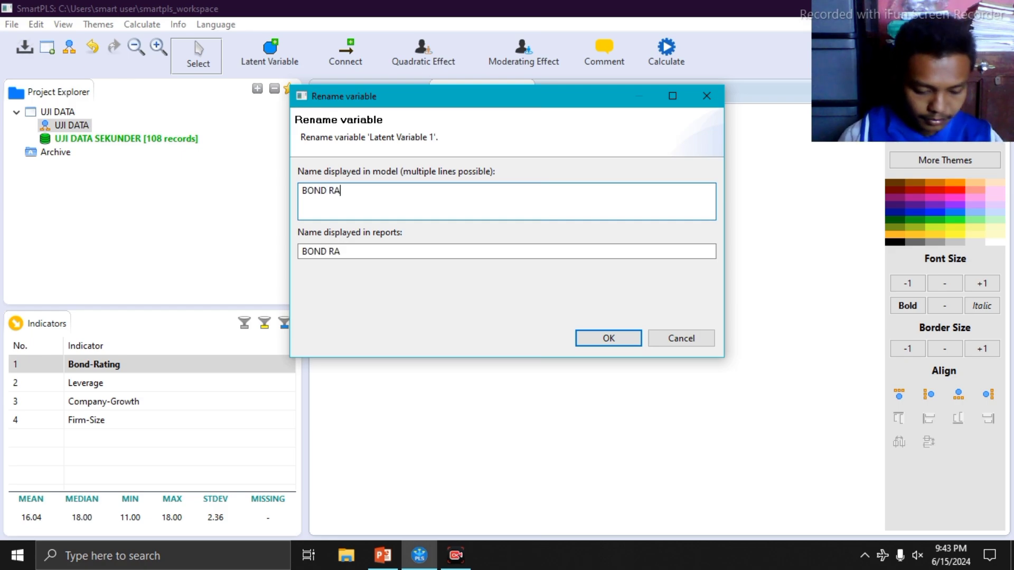
pyautogui.write('TI')
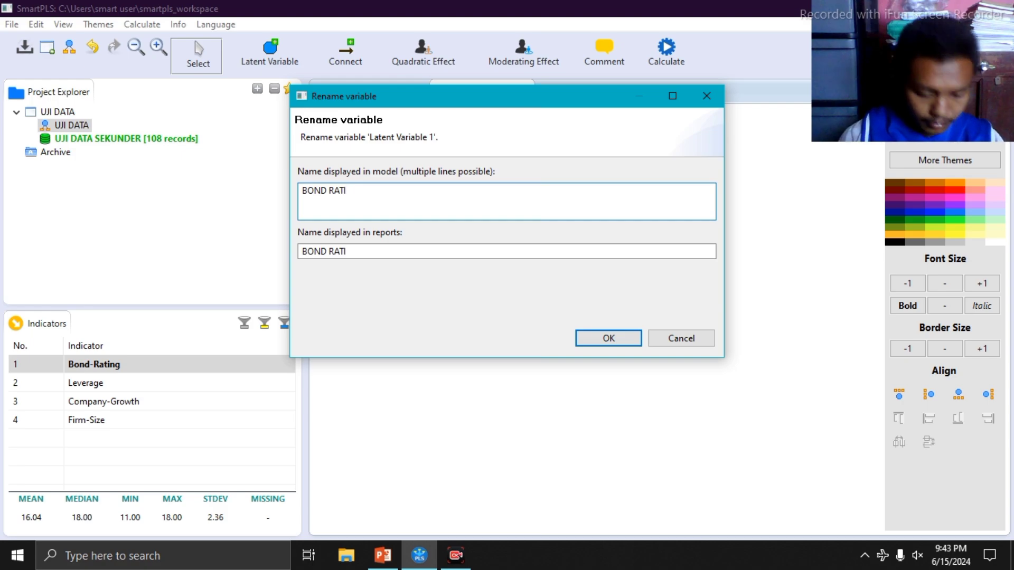
pyautogui.write('JN')
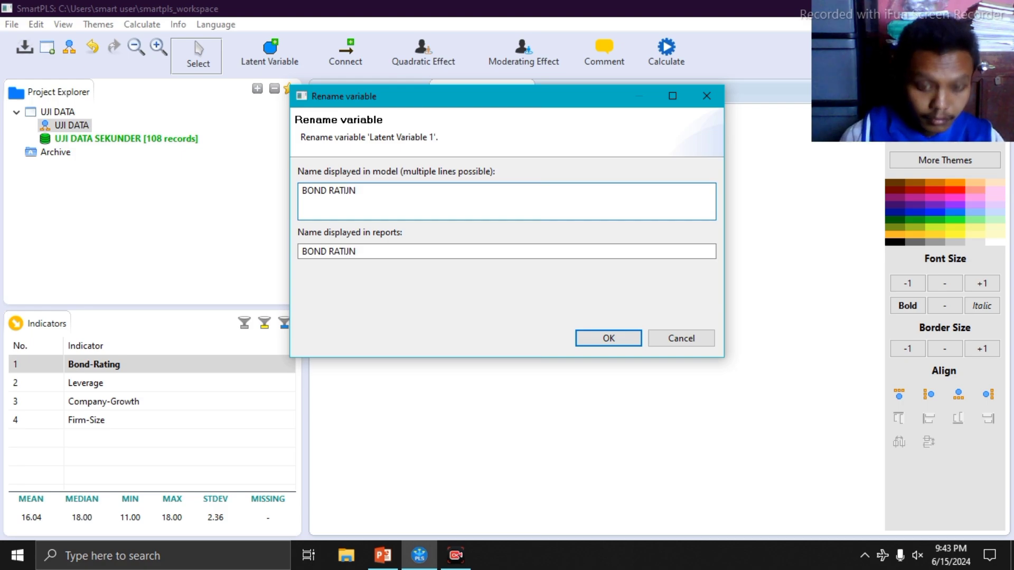
pyautogui.press('BackSpace')
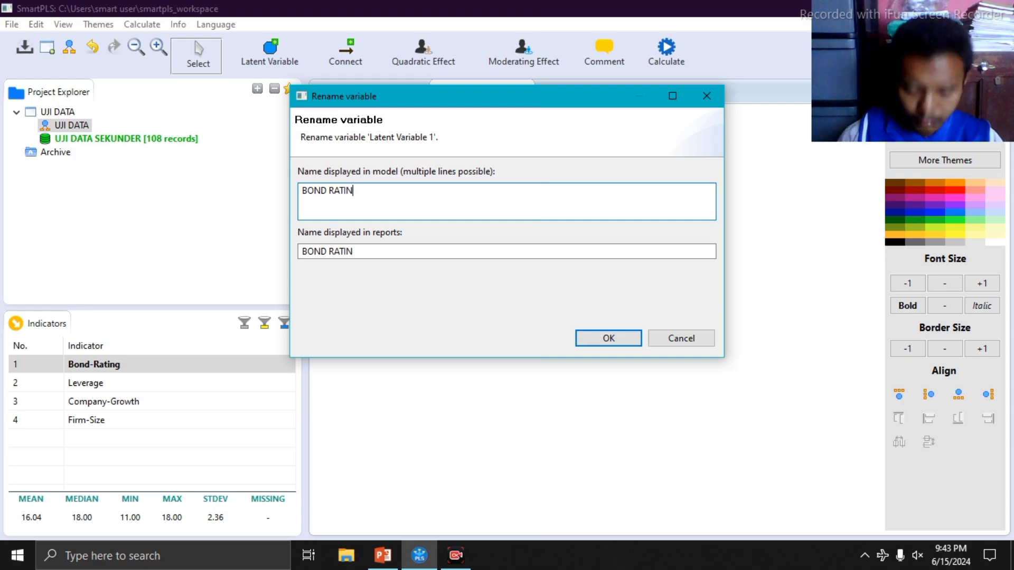
pyautogui.write('G')
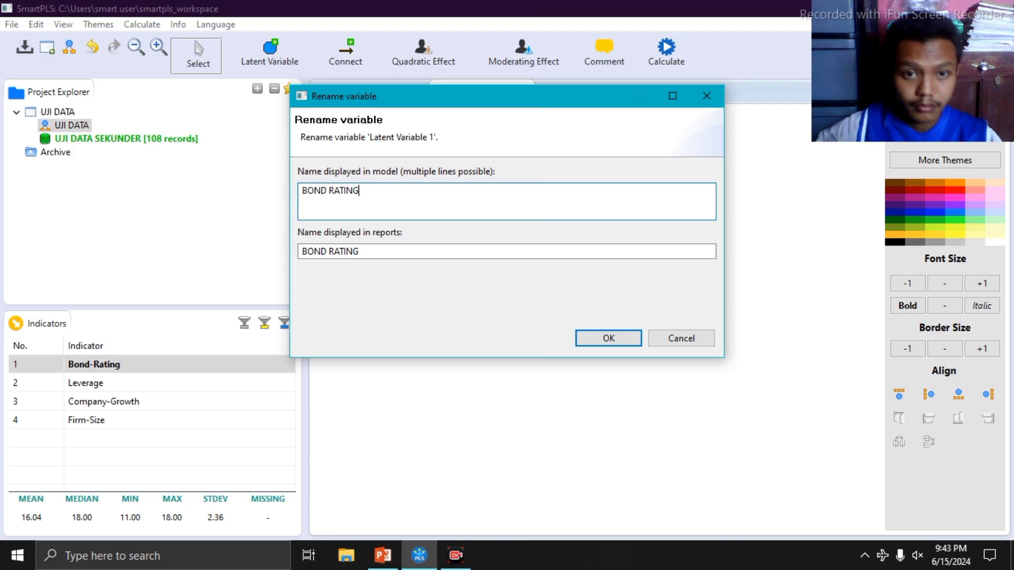
pyautogui.click(608, 341)
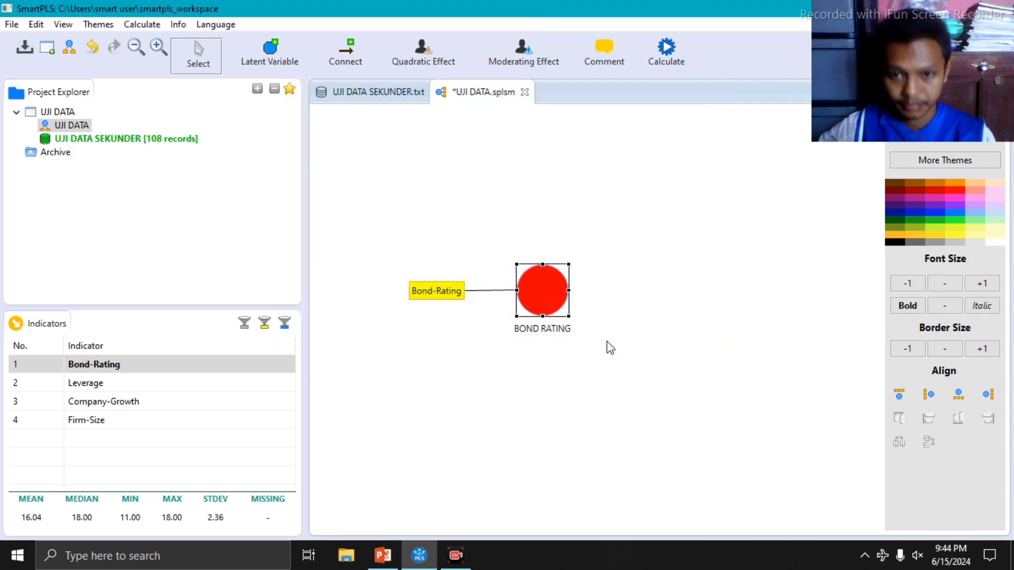
pyautogui.moveTo(527, 296); pyautogui.dragTo(687, 305)
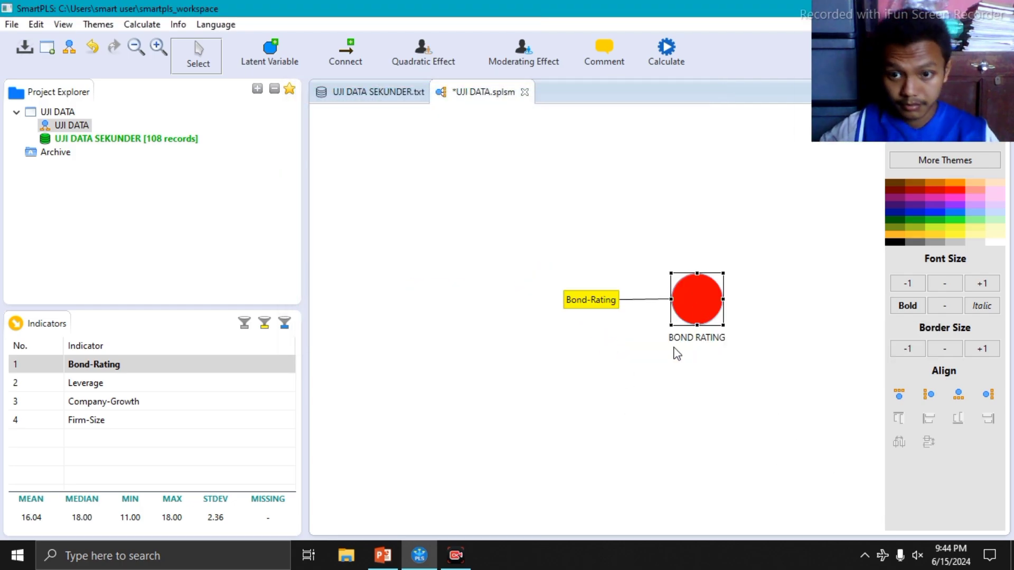
pyautogui.click(677, 354)
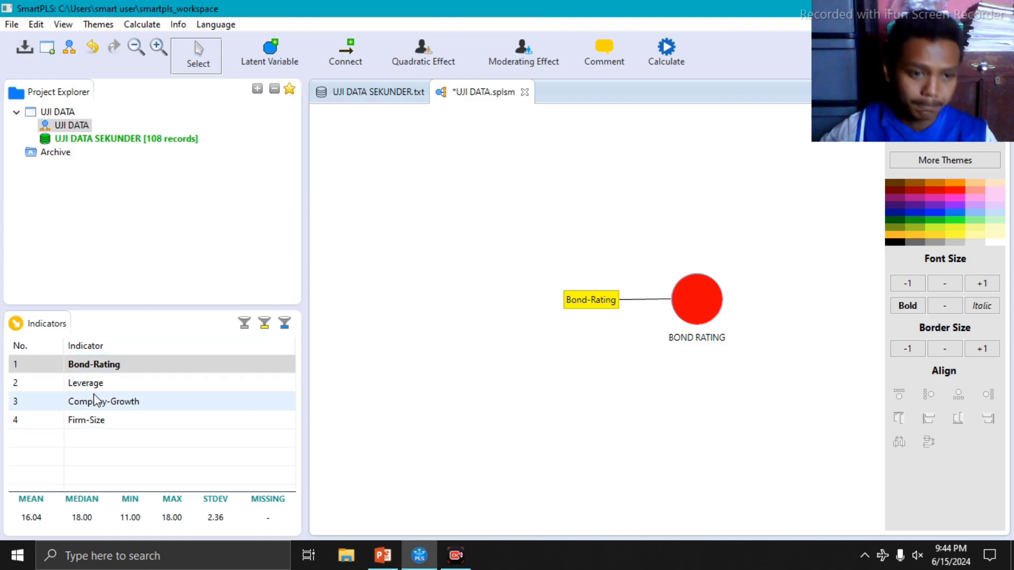
# Step: Place the Leverage indicator as a latent variable above and left of BOND RATING and rename it LEVERAGE
pyautogui.moveTo(91, 388); pyautogui.dragTo(490, 168)
pyautogui.rightClick(485, 159)
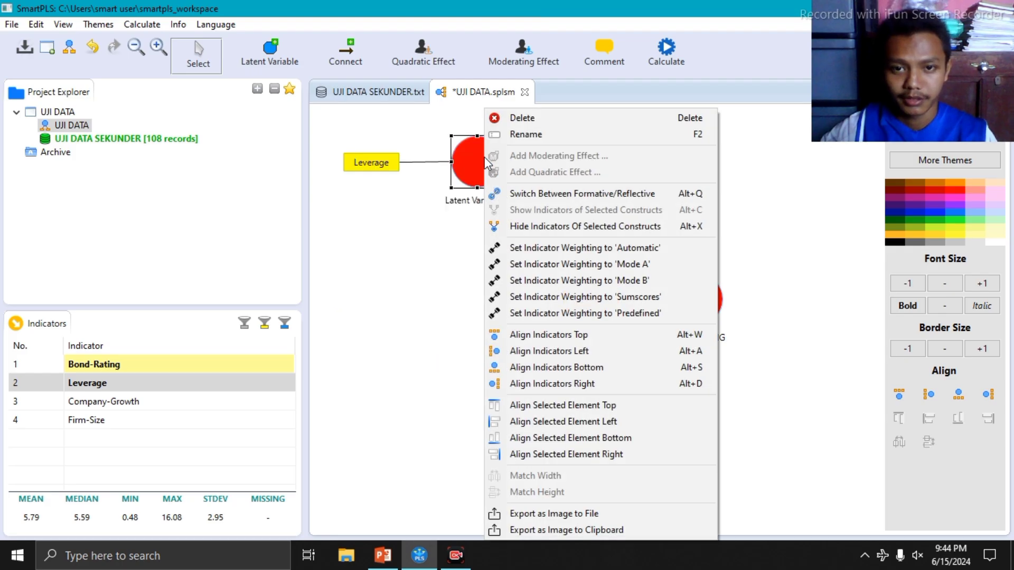
pyautogui.click(535, 135)
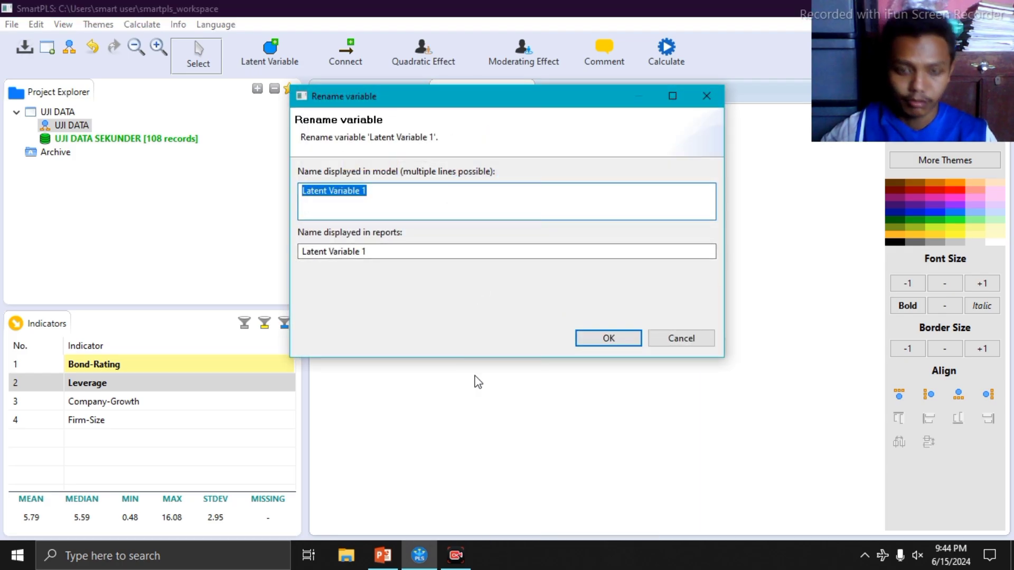
pyautogui.write('LE')
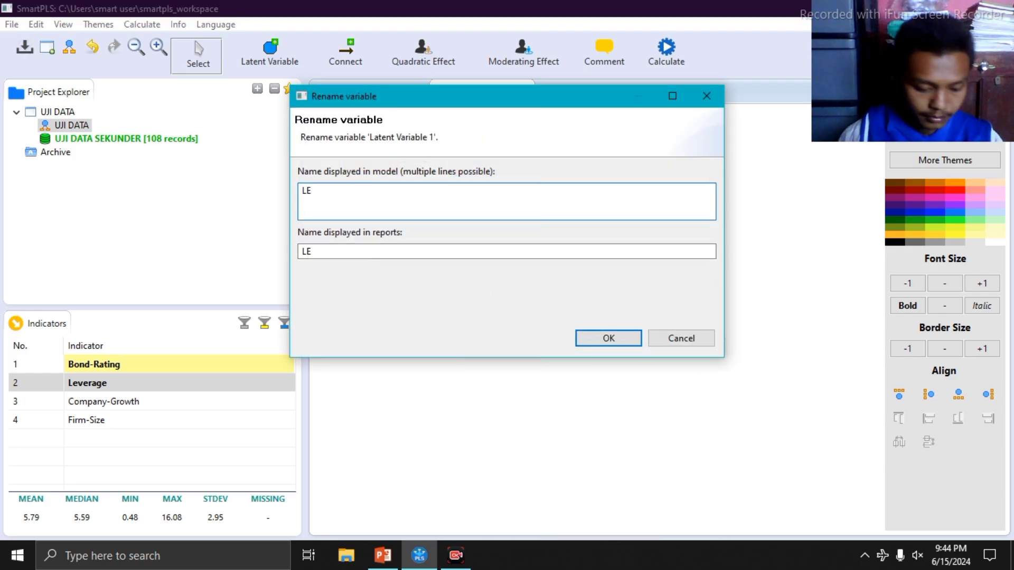
pyautogui.write('VE')
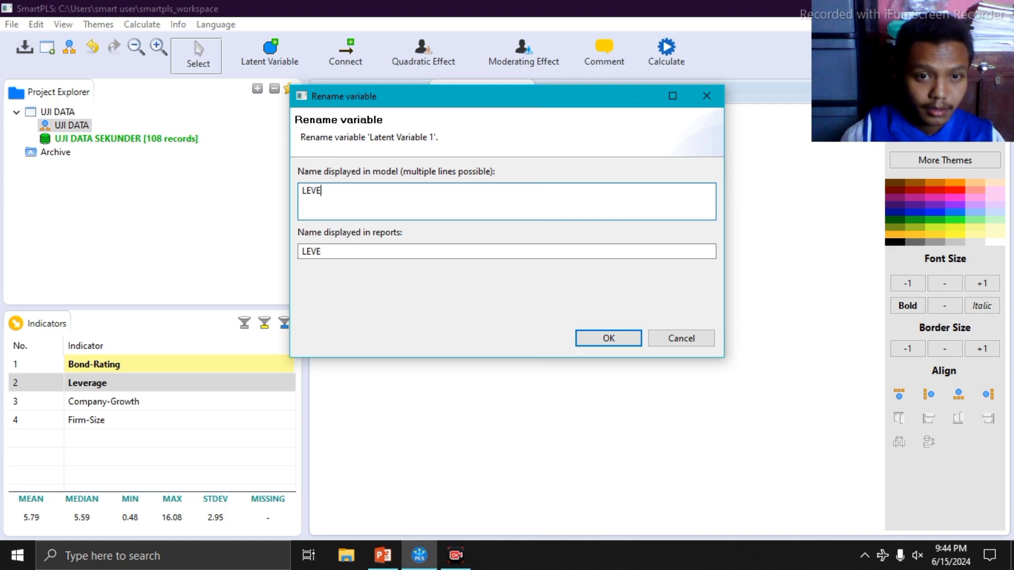
pyautogui.write('RA')
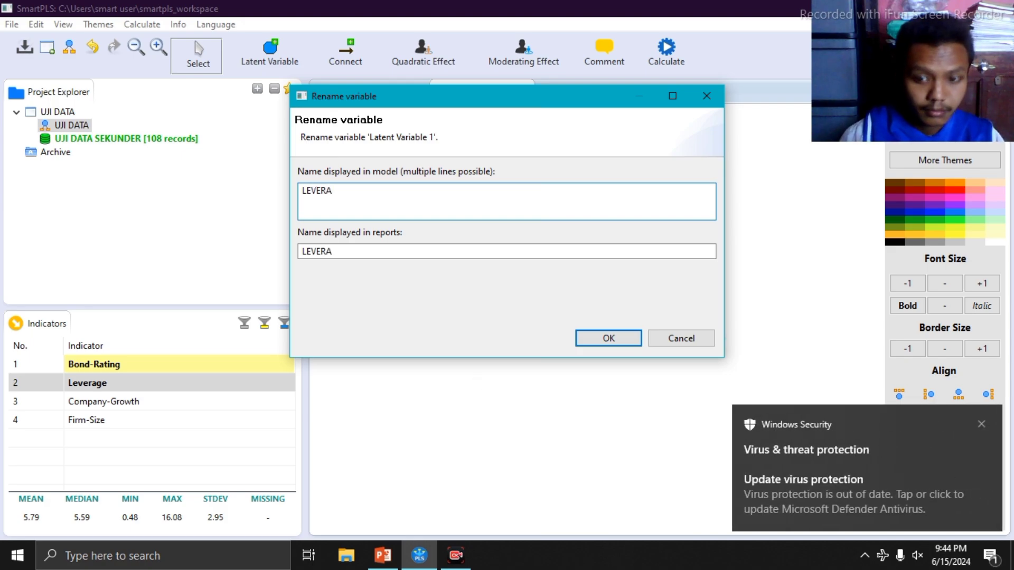
pyautogui.write('GE')
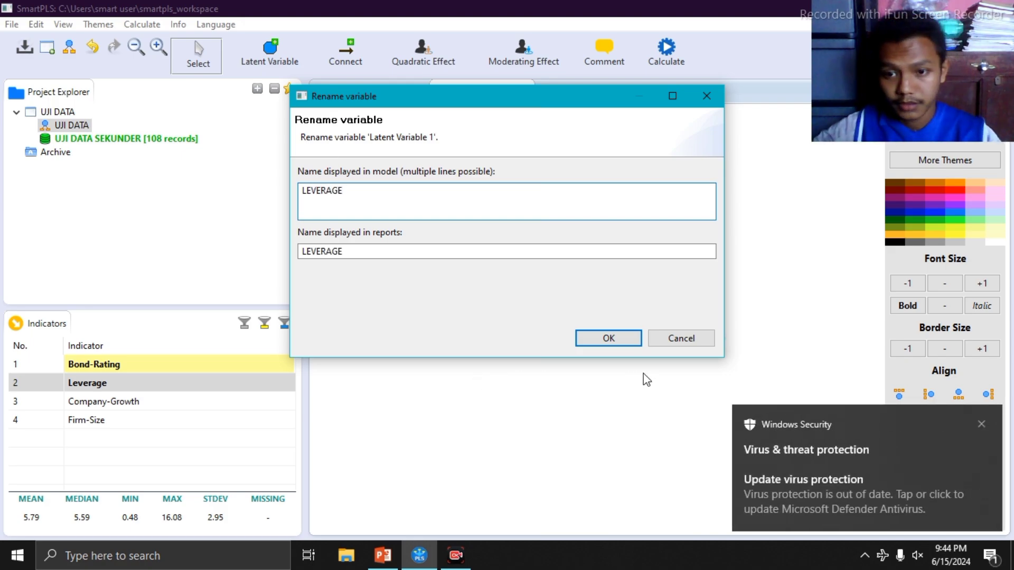
pyautogui.click(615, 337)
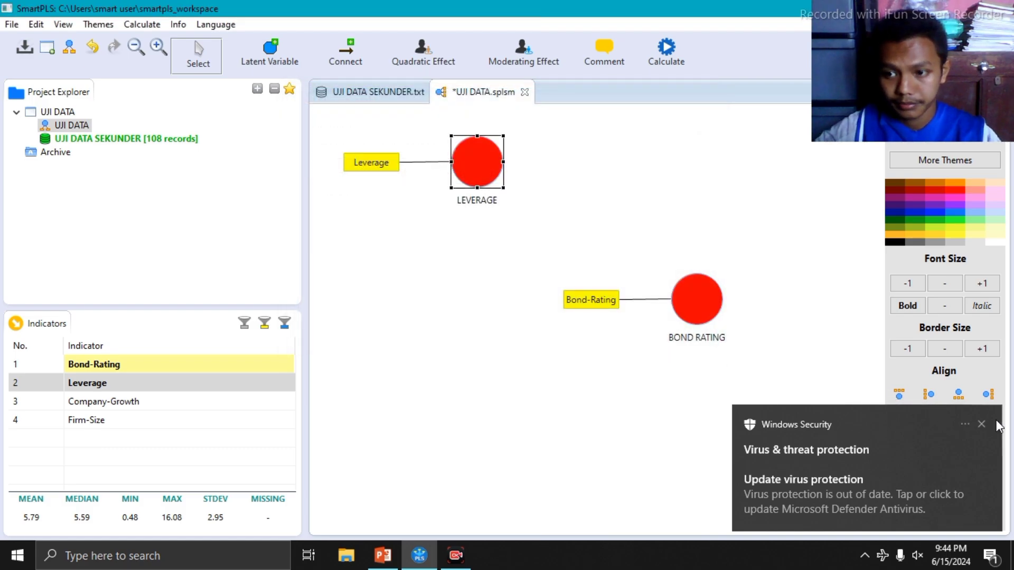
pyautogui.click(982, 423)
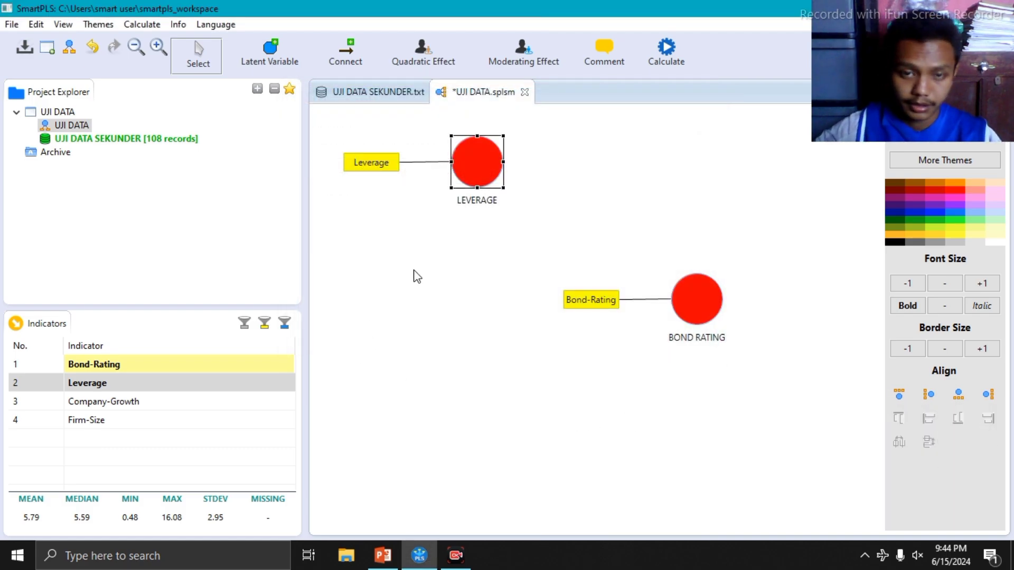
pyautogui.click(458, 199)
# Step: Add the Company-Growth indicator as a latent variable directly below LEVERAGE and name it GROWTH
pyautogui.moveTo(105, 412); pyautogui.dragTo(466, 303)
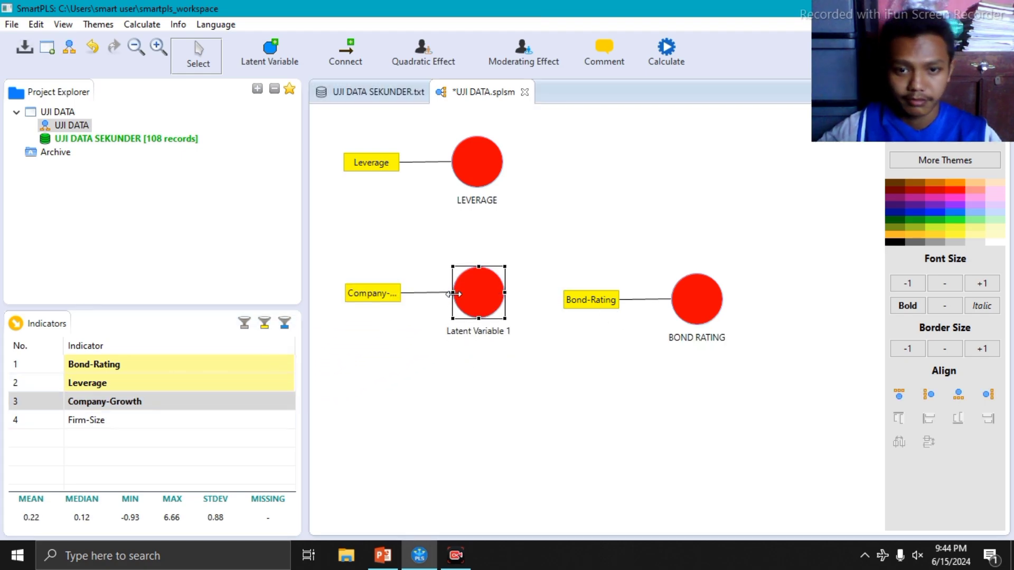
pyautogui.rightClick(471, 300)
pyautogui.click(525, 137)
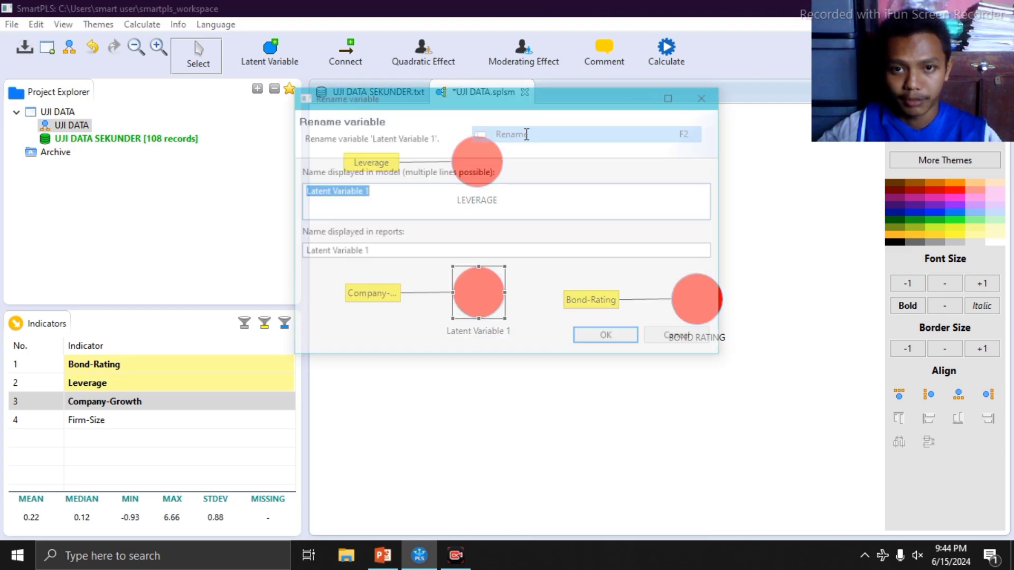
pyautogui.write('G')
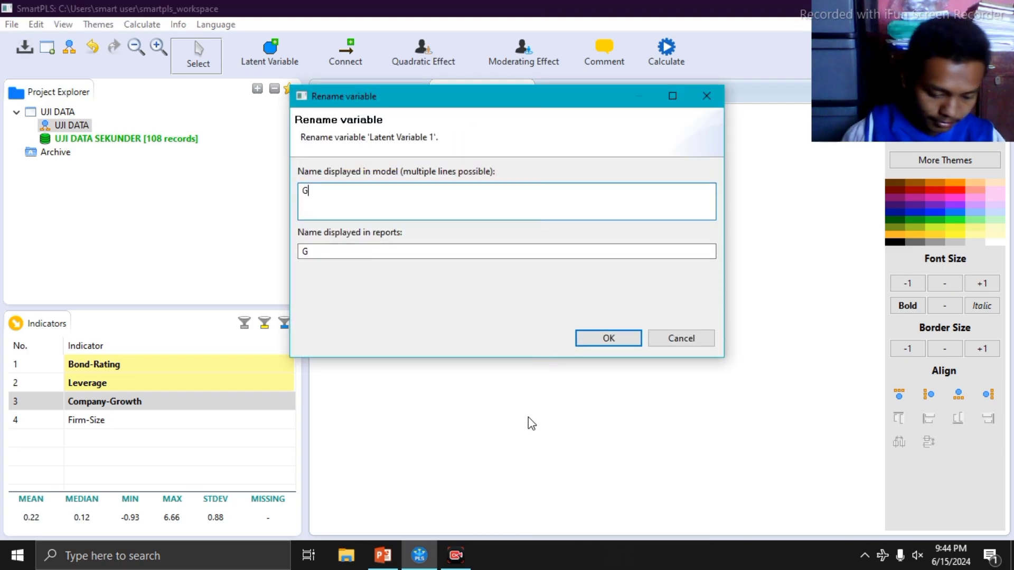
pyautogui.write('ROW')
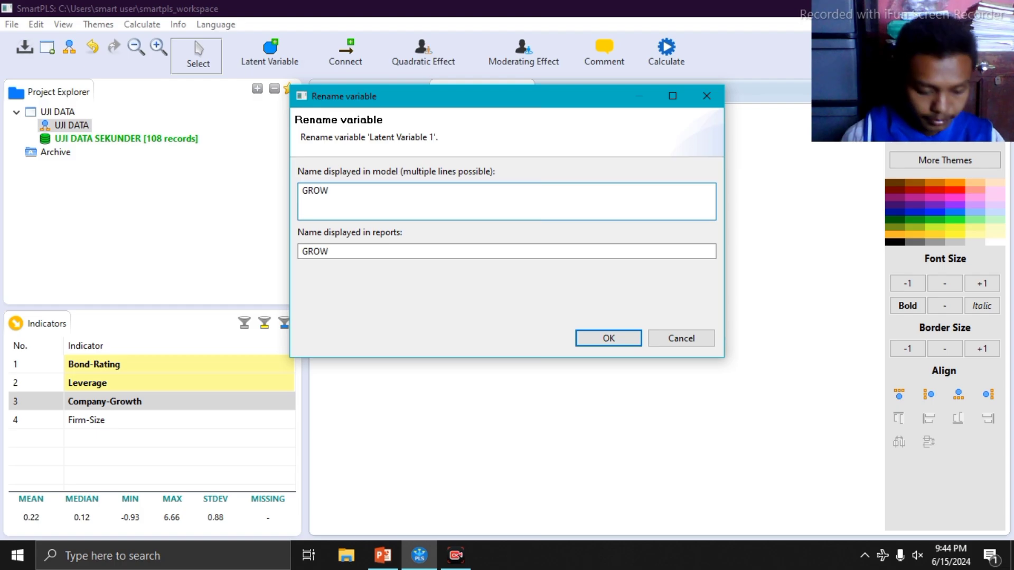
pyautogui.write('TH')
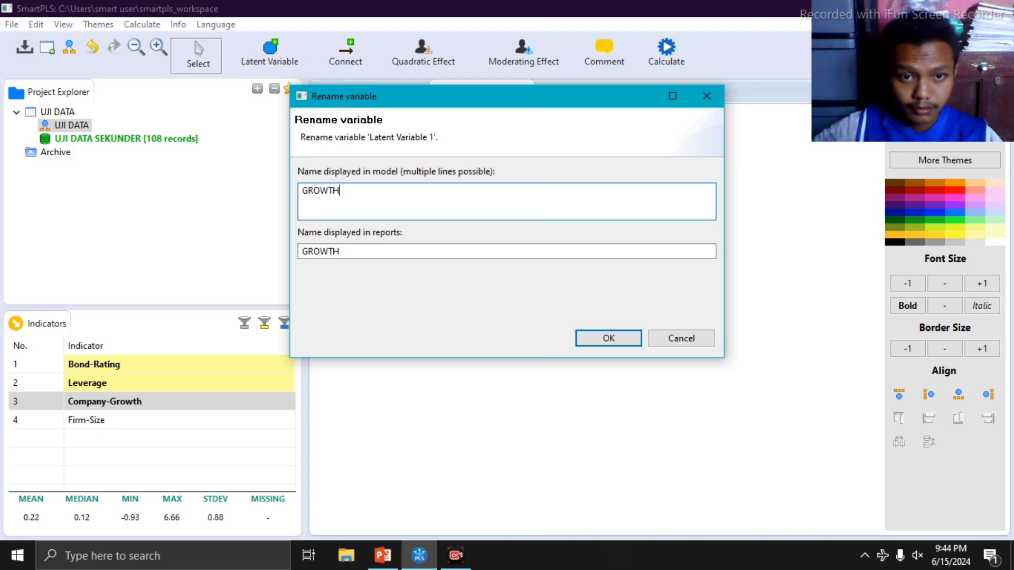
pyautogui.click(613, 337)
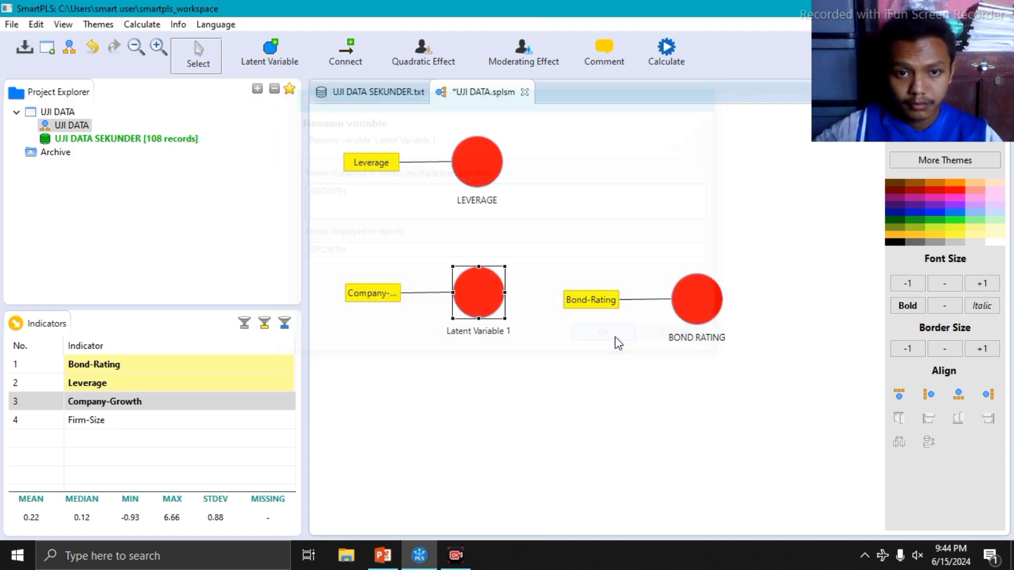
pyautogui.click(465, 386)
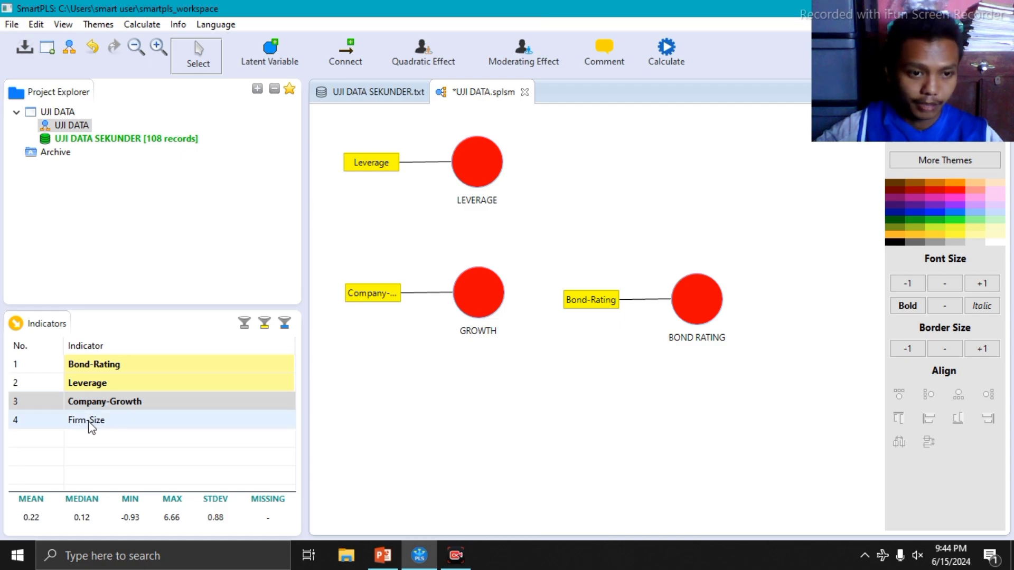
# Step: Add the Firm-Size indicator as a latent variable below GROWTH, name it SIZE, and nudge it slightly downward
pyautogui.moveTo(90, 421); pyautogui.dragTo(468, 411)
pyautogui.rightClick(481, 417)
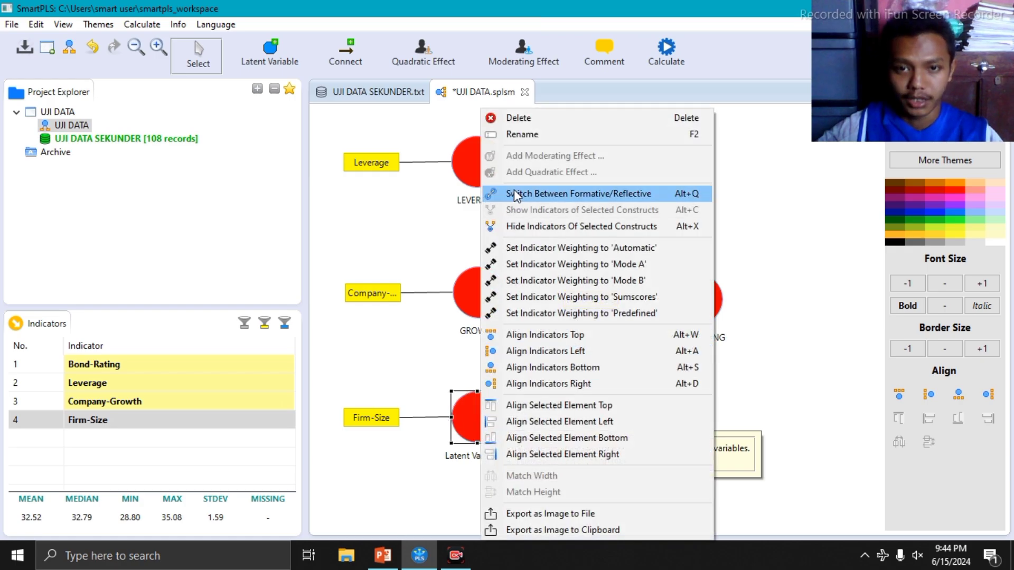
pyautogui.click(519, 130)
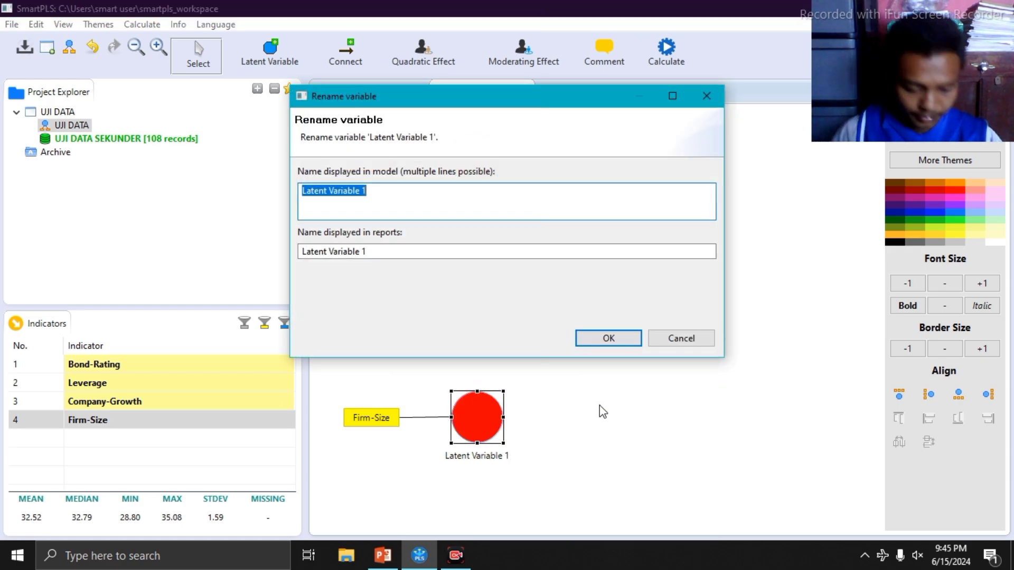
pyautogui.write('SIZE')
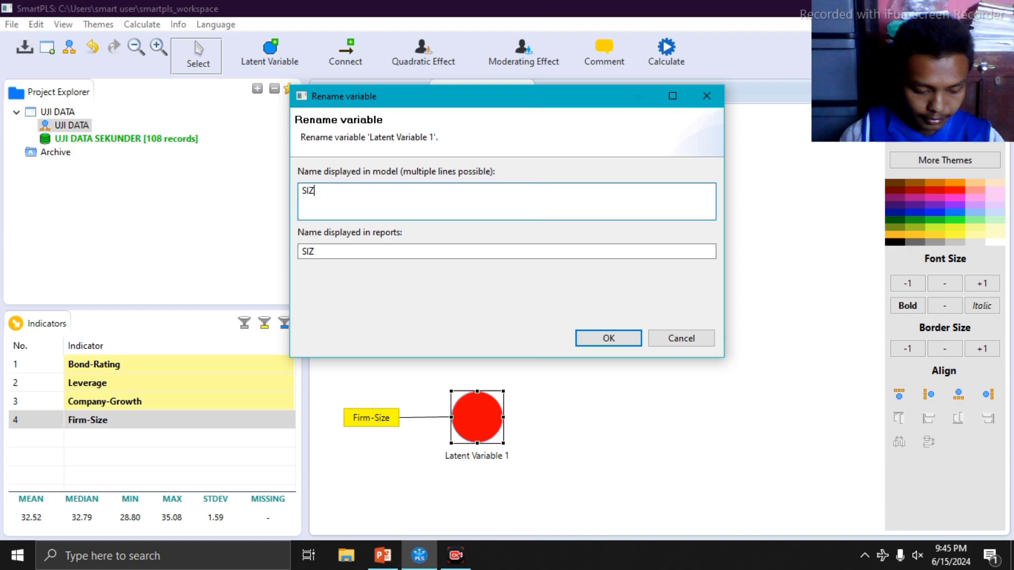
pyautogui.click(602, 339)
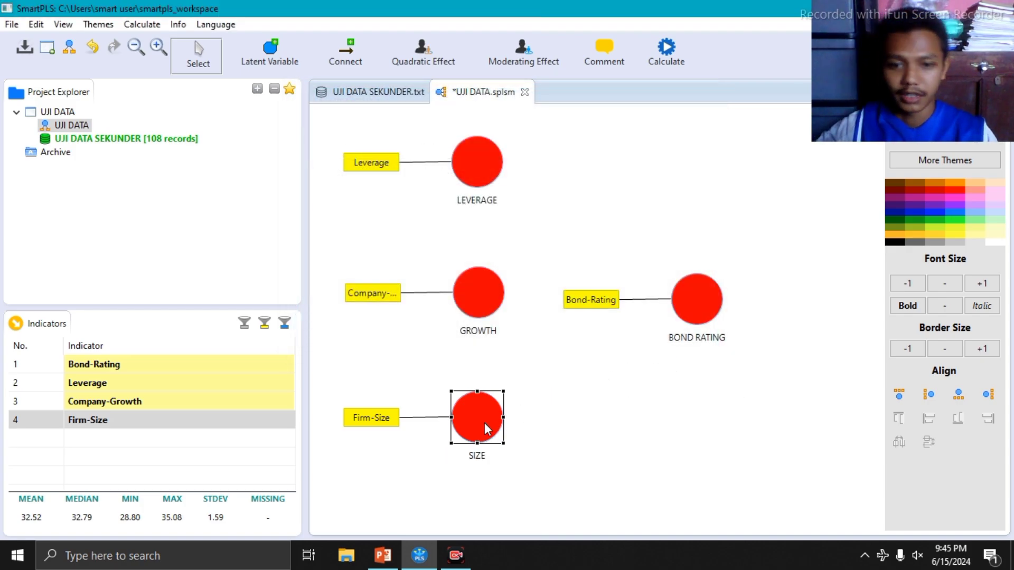
pyautogui.moveTo(484, 422); pyautogui.dragTo(482, 427)
pyautogui.click(578, 417)
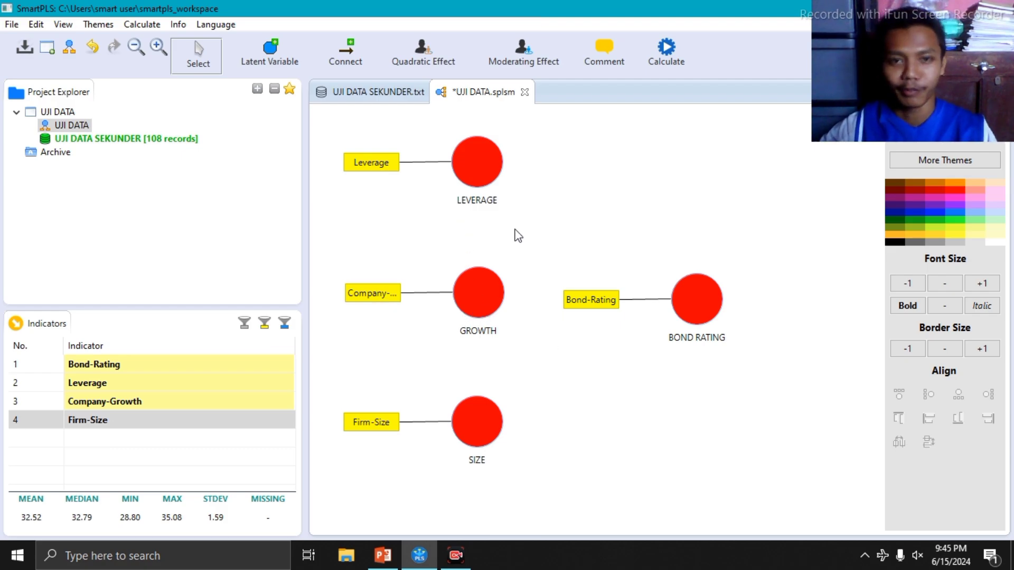
pyautogui.click(478, 167)
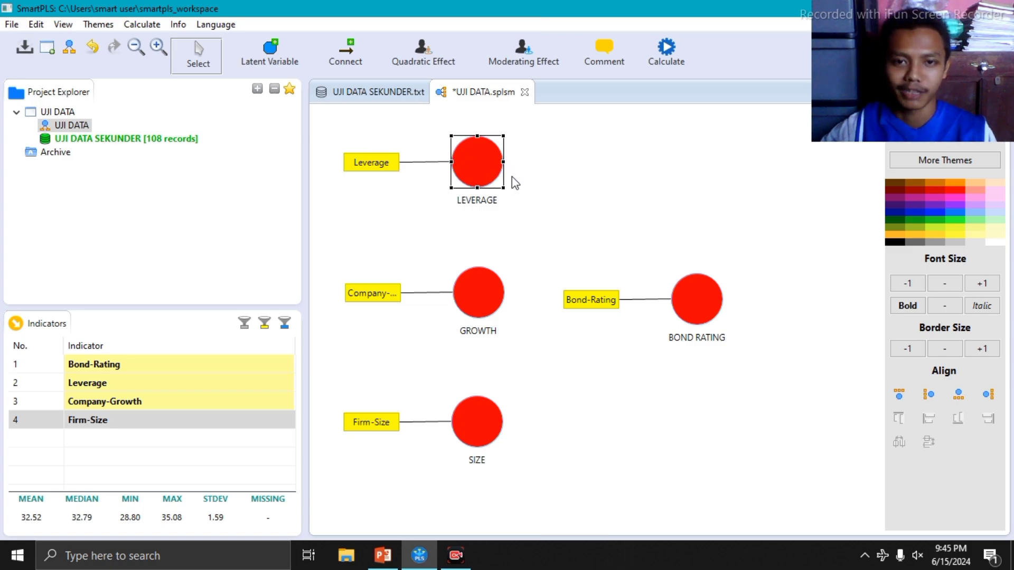
pyautogui.click(695, 306)
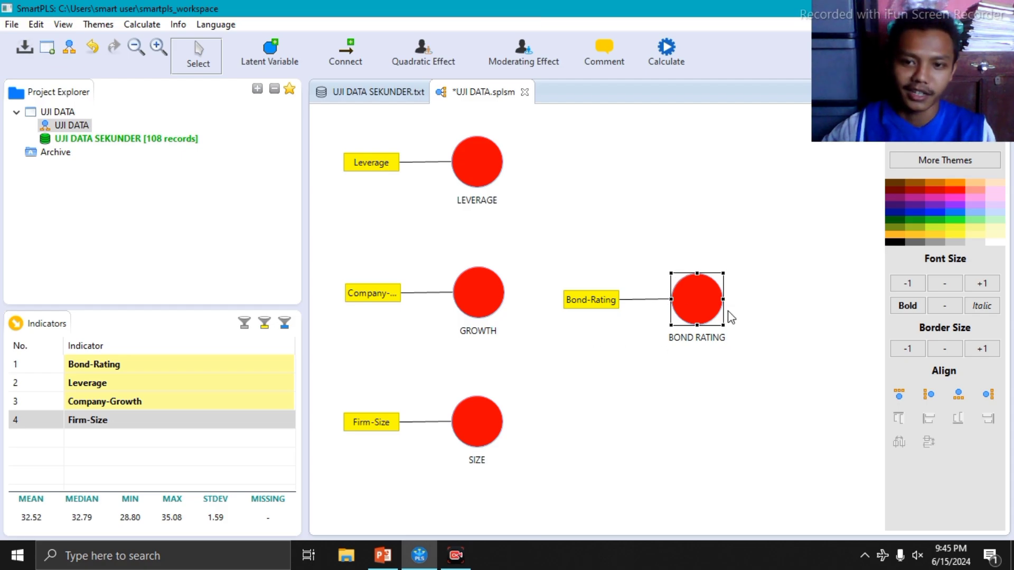
pyautogui.click(489, 295)
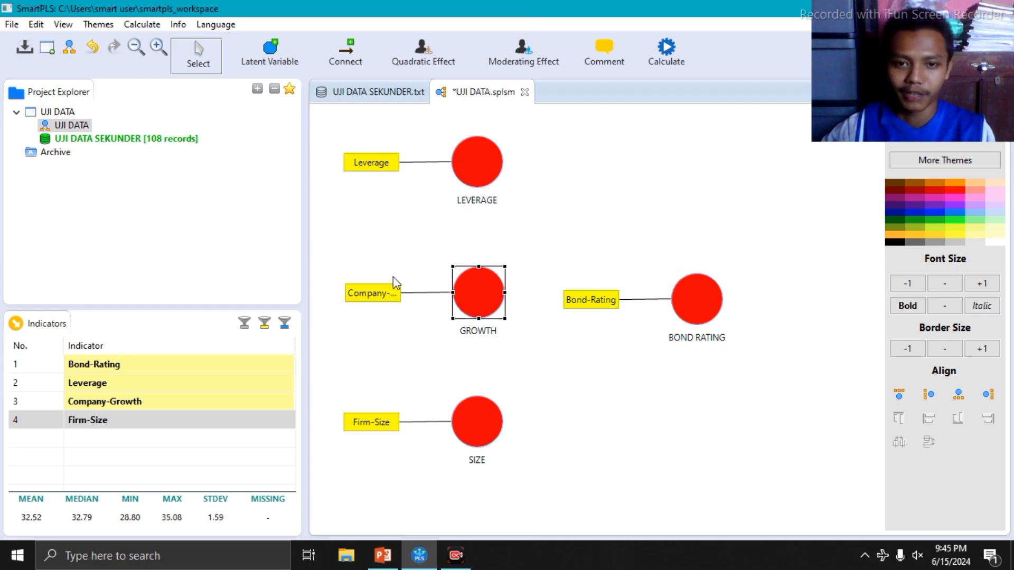
# Step: Align BOND RATING's indicator on the right side of its latent variable and move the construct right and up, level with GROWTH
pyautogui.click(376, 298)
pyautogui.click(581, 326)
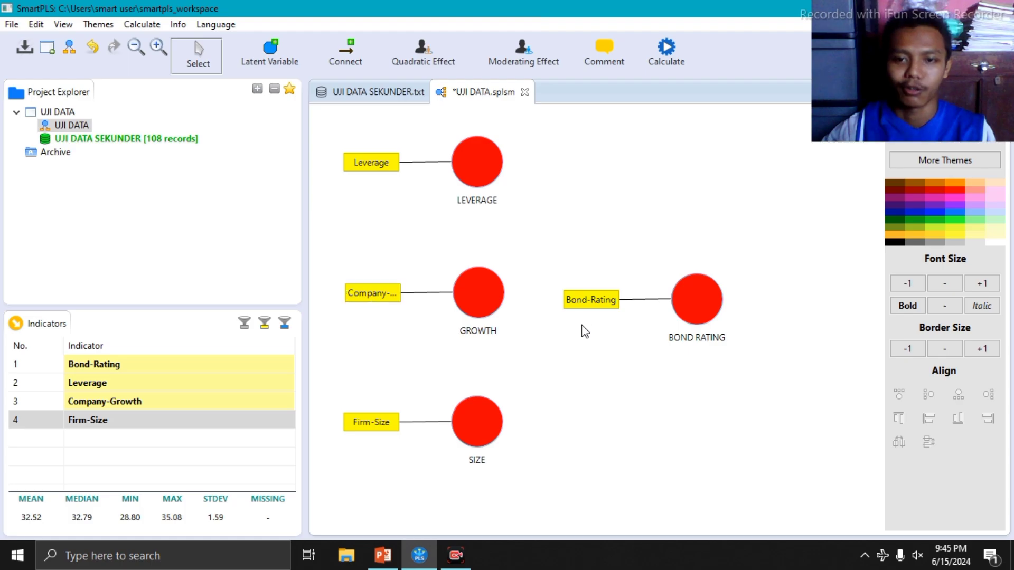
pyautogui.click(703, 299)
pyautogui.rightClick(690, 317)
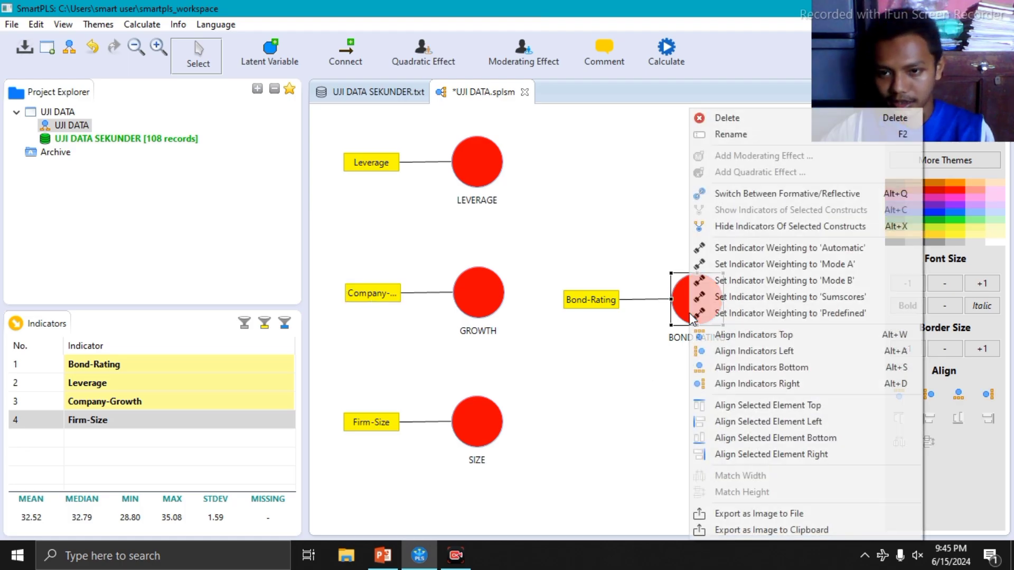
pyautogui.click(756, 384)
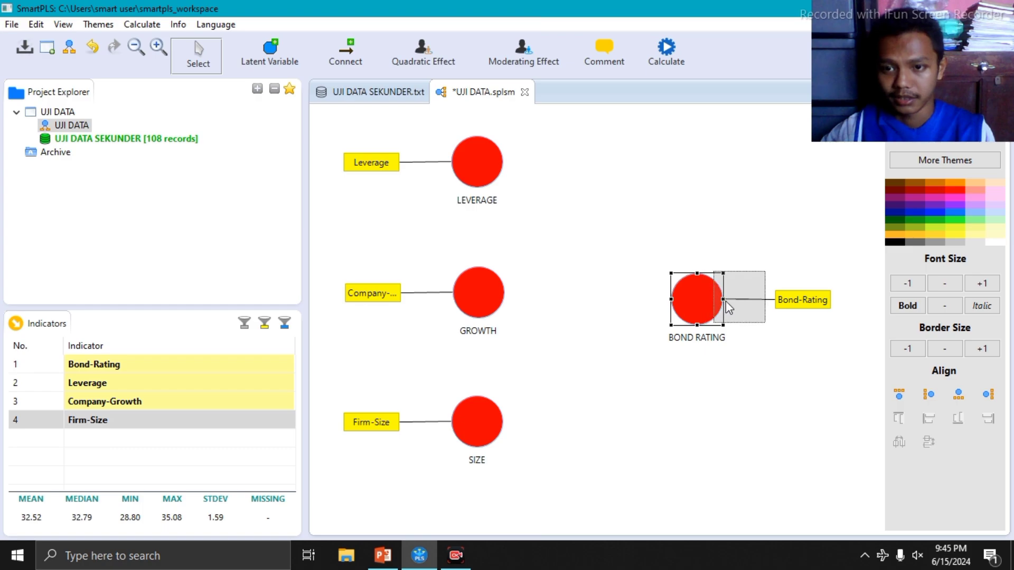
pyautogui.moveTo(725, 301); pyautogui.dragTo(724, 298)
pyautogui.click(618, 358)
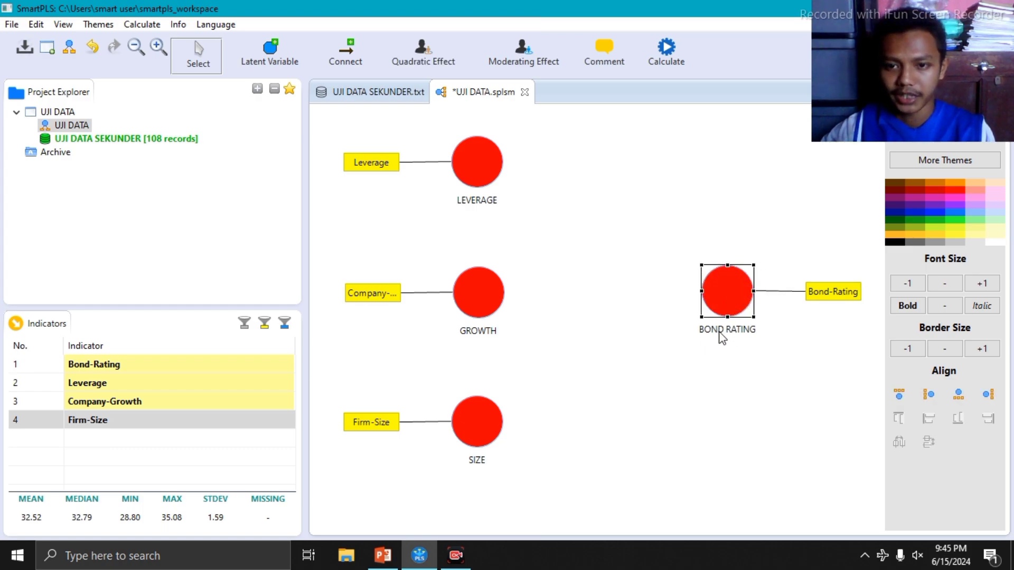
pyautogui.click(726, 371)
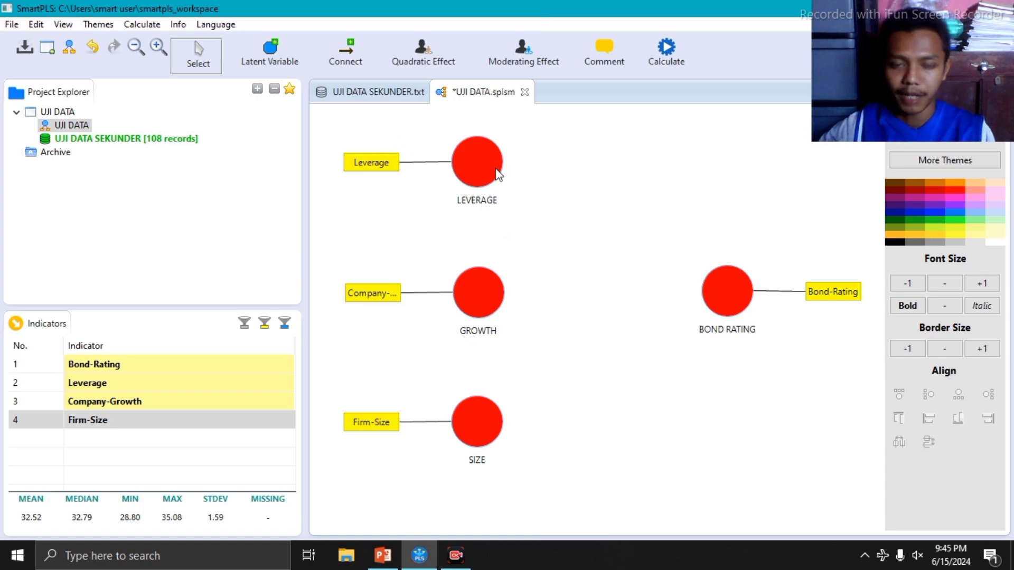
# Step: Connect LEVERAGE, GROWTH and SIZE to BOND RATING with one structural path each, pointing toward BOND RATING
pyautogui.moveTo(498, 175)
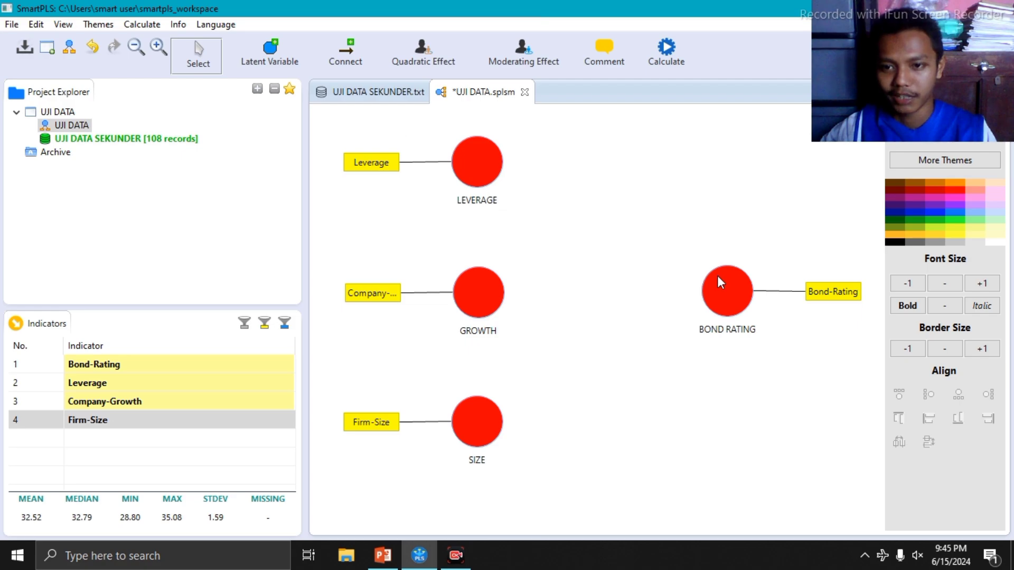
pyautogui.moveTo(718, 277)
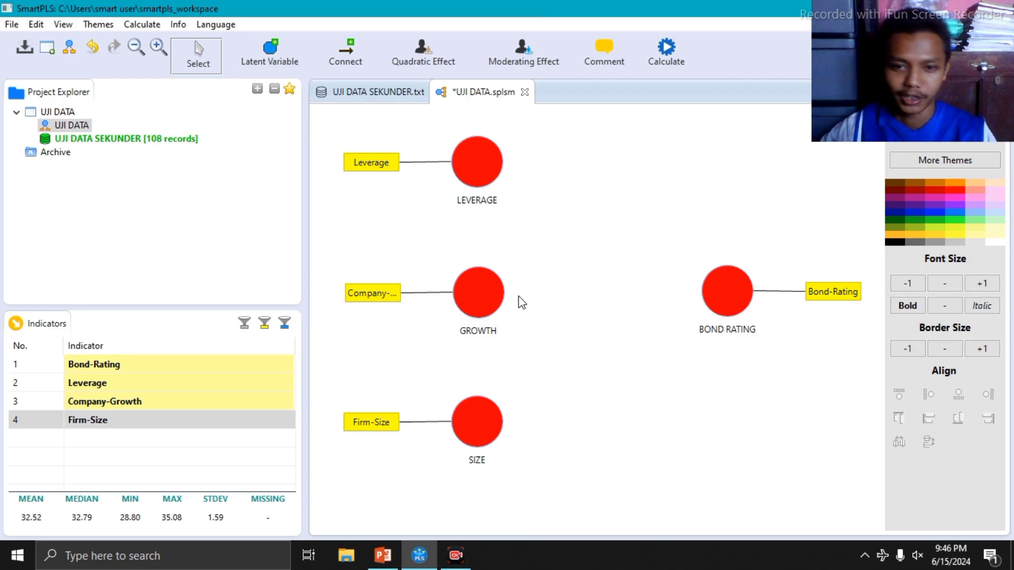
pyautogui.moveTo(488, 299)
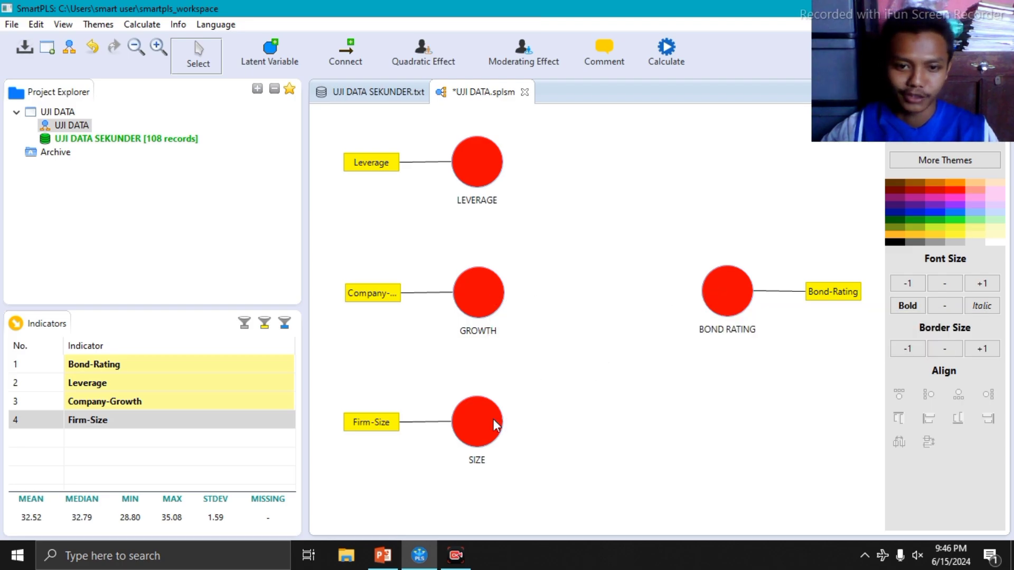
pyautogui.moveTo(495, 423)
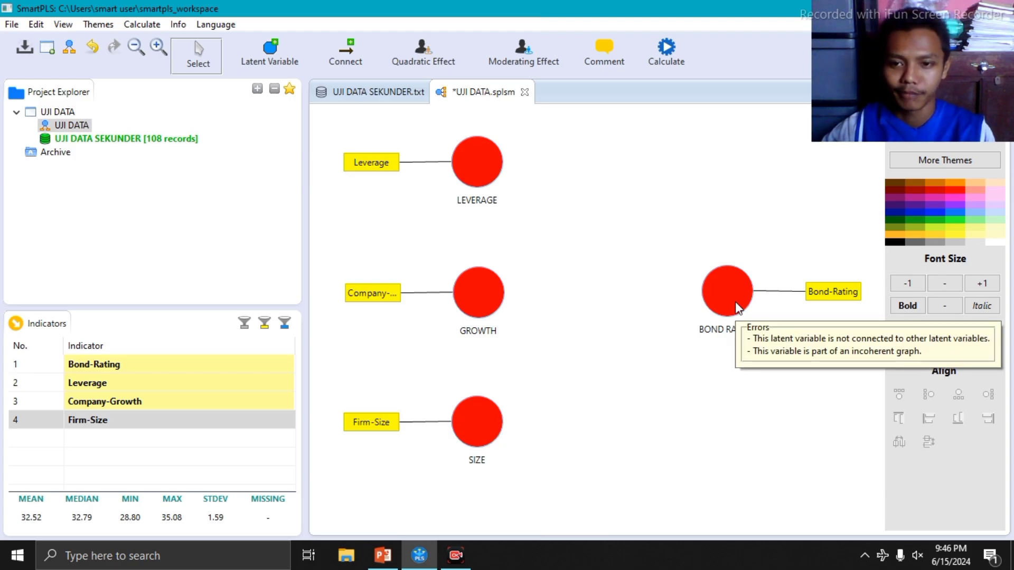
pyautogui.click(353, 59)
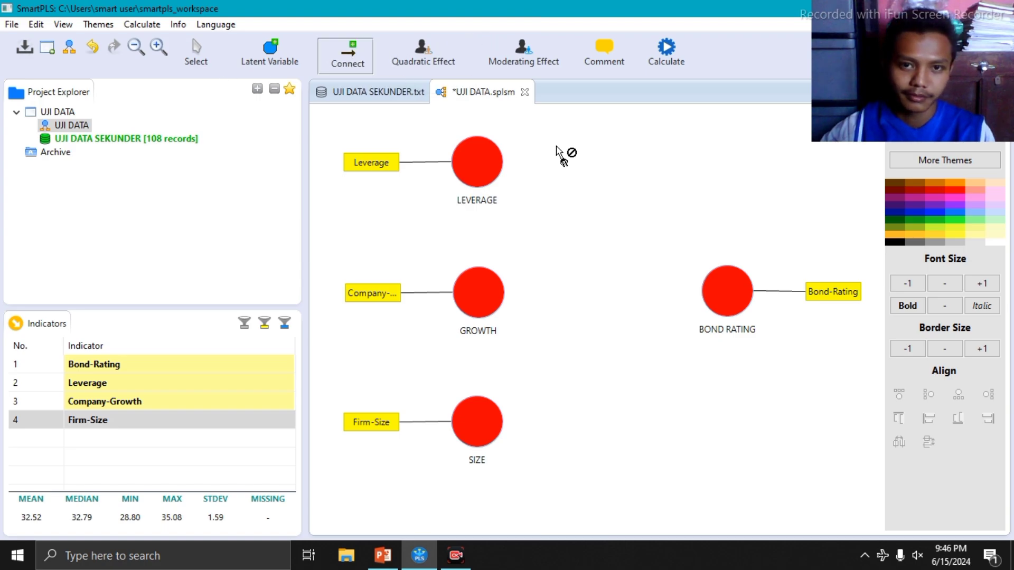
pyautogui.click(483, 170)
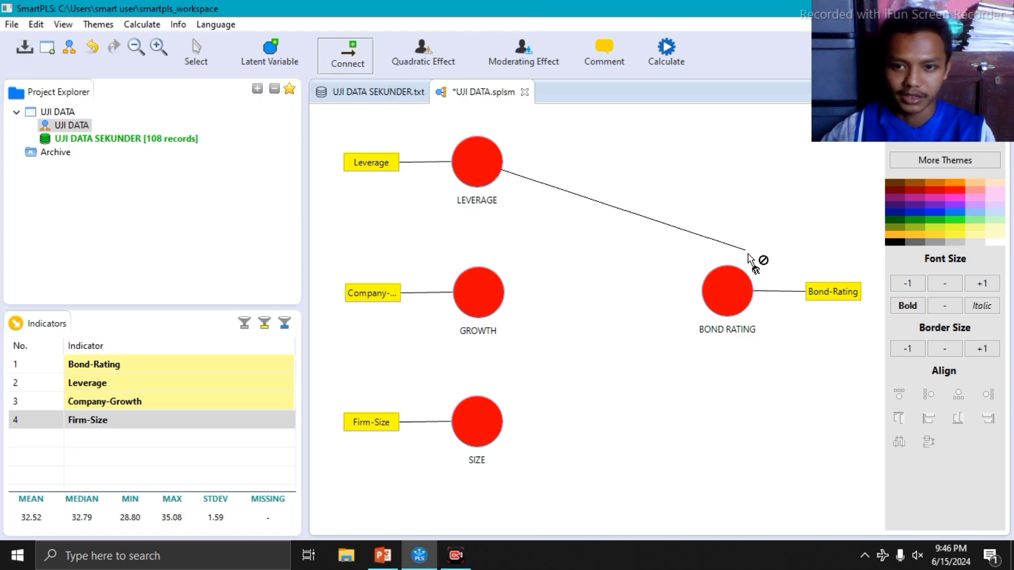
pyautogui.click(714, 282)
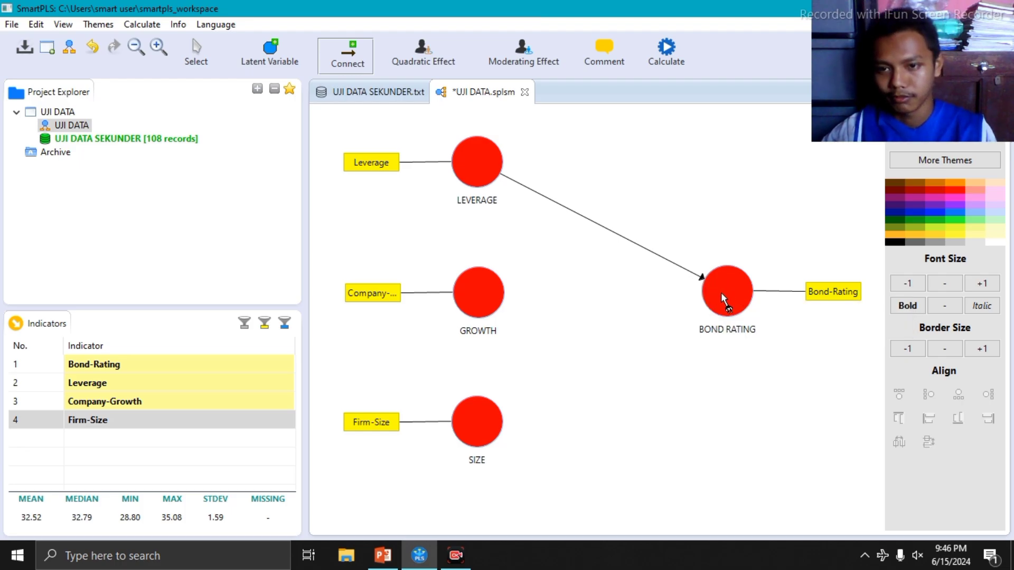
pyautogui.click(497, 305)
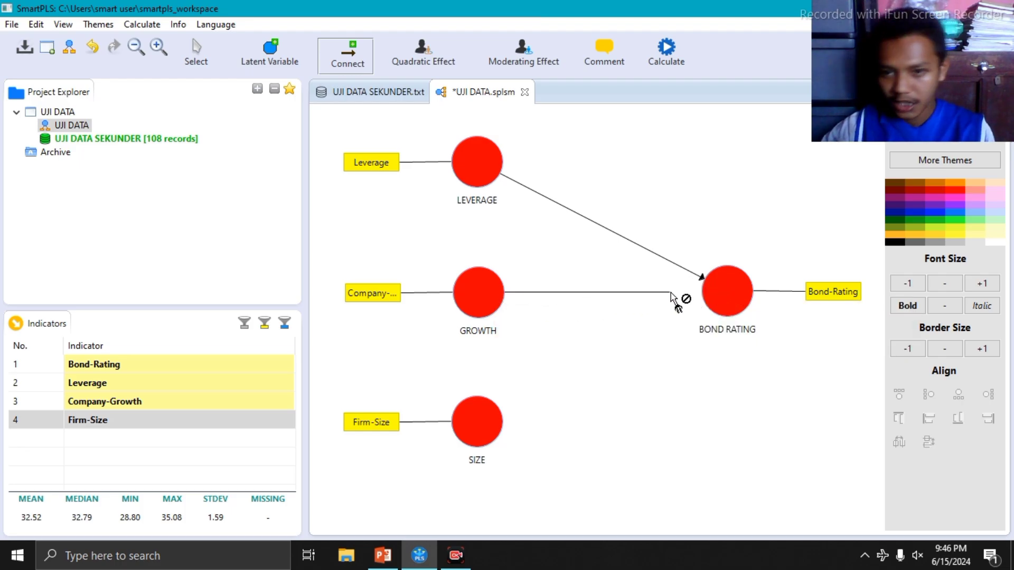
pyautogui.click(710, 293)
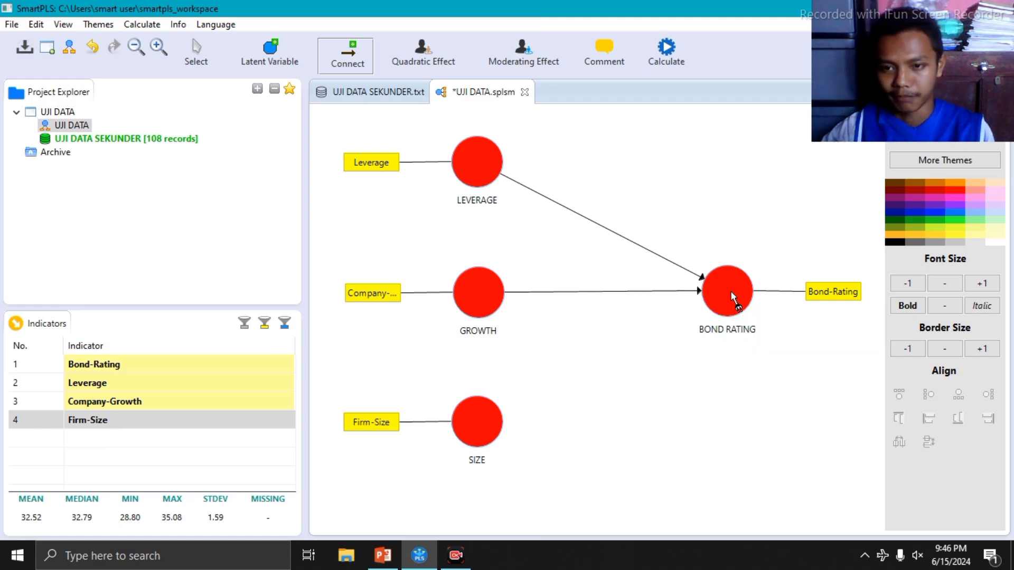
pyautogui.click(493, 418)
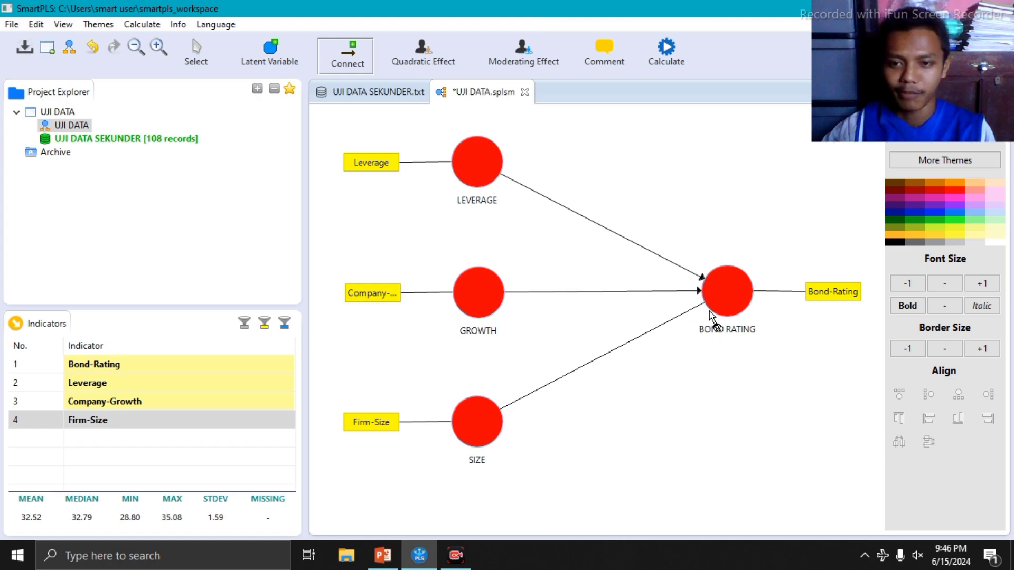
pyautogui.click(713, 312)
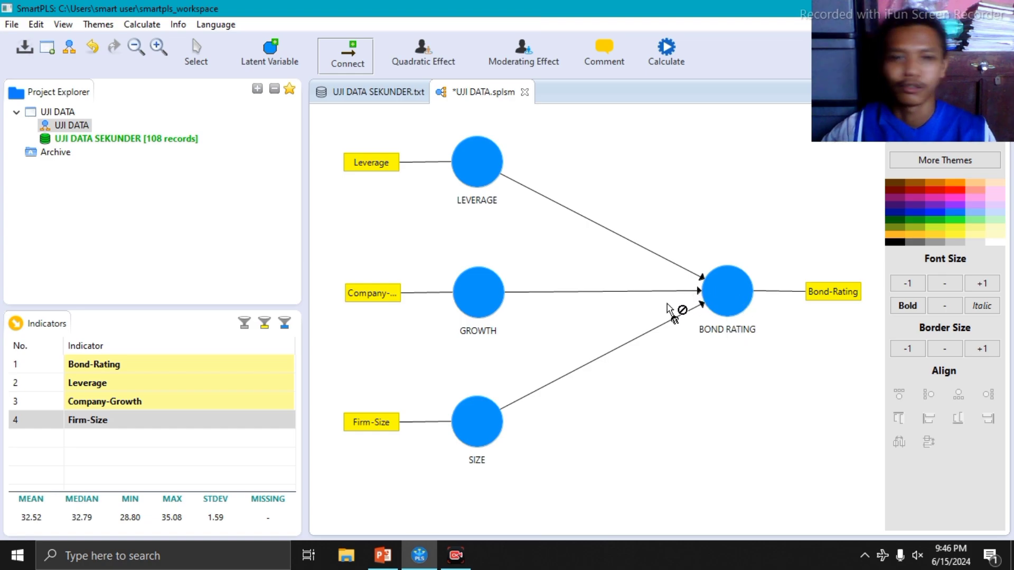
pyautogui.click(197, 59)
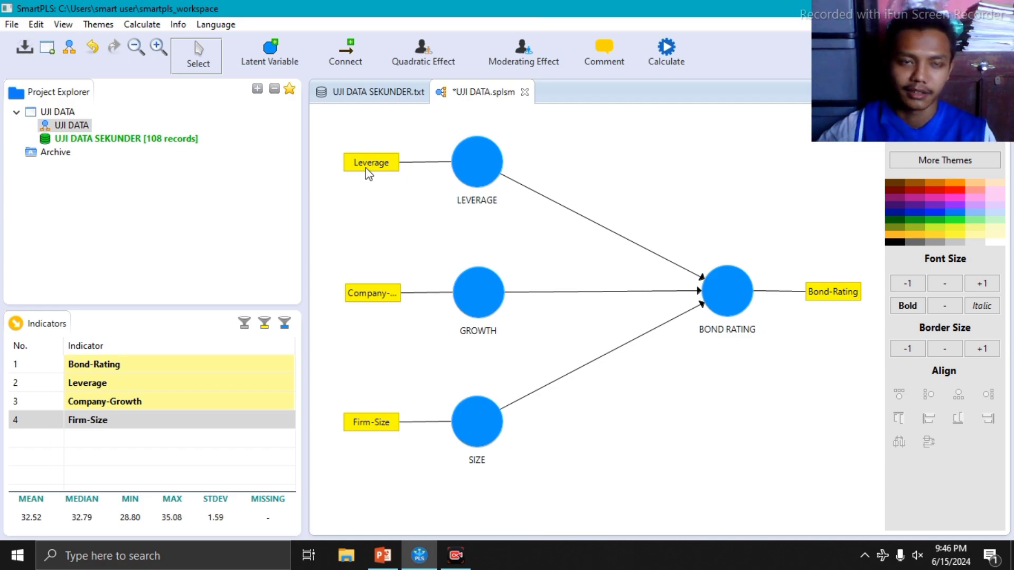
# Step: Run the PLS Algorithm with Path weighting, 300 maximum iterations and stop criterion 7, opening the full report
pyautogui.click(143, 27)
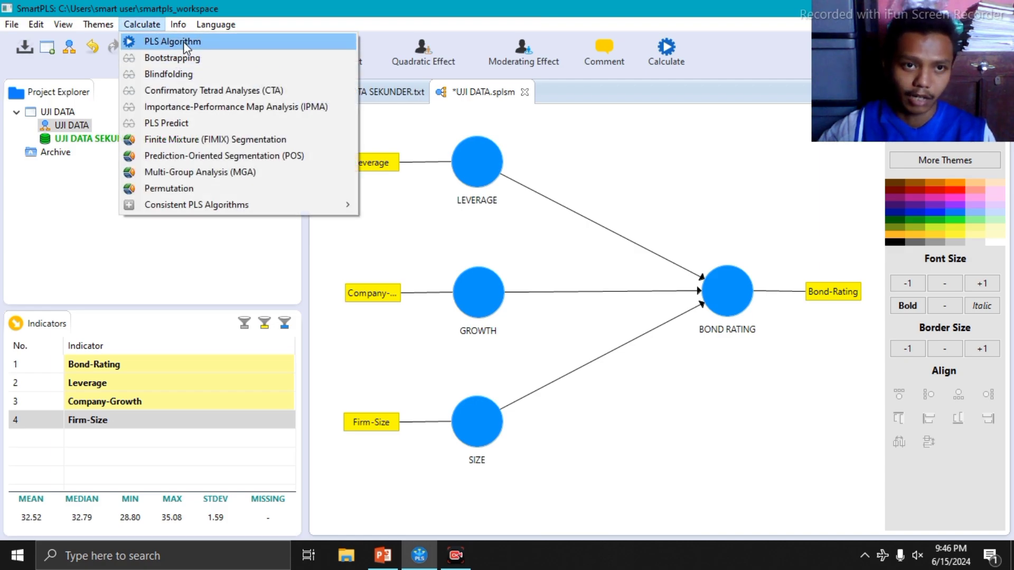
pyautogui.click(201, 42)
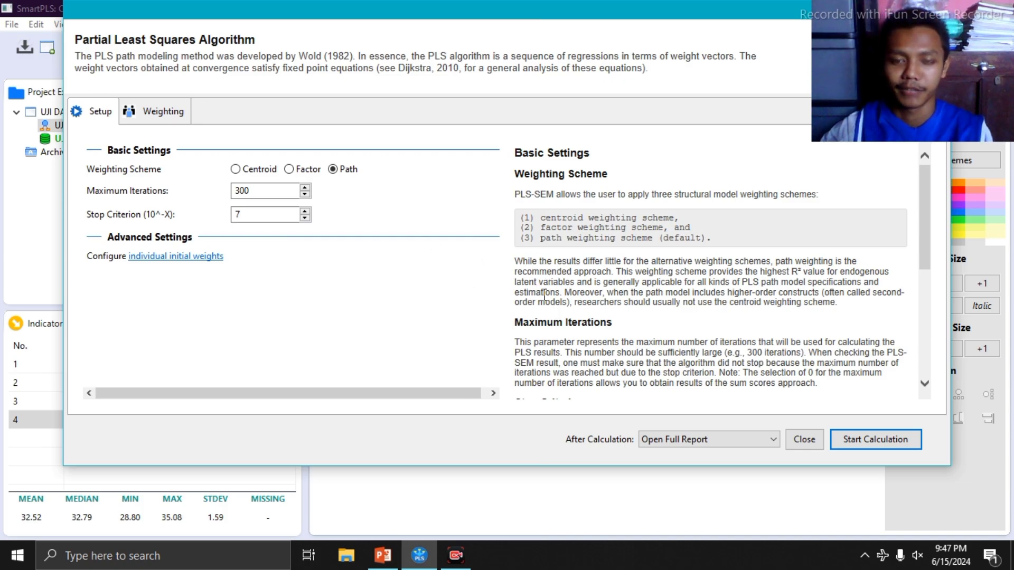
pyautogui.click(882, 437)
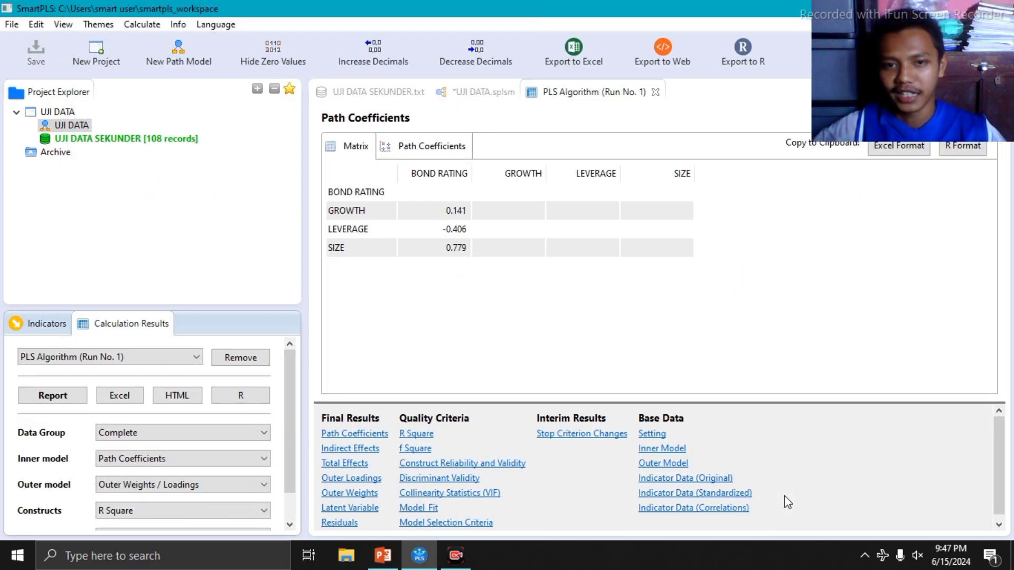
# Step: Show the R Square results for BOND RATING and widen the R Square and R Square Adjusted columns to read them
pyautogui.click(418, 435)
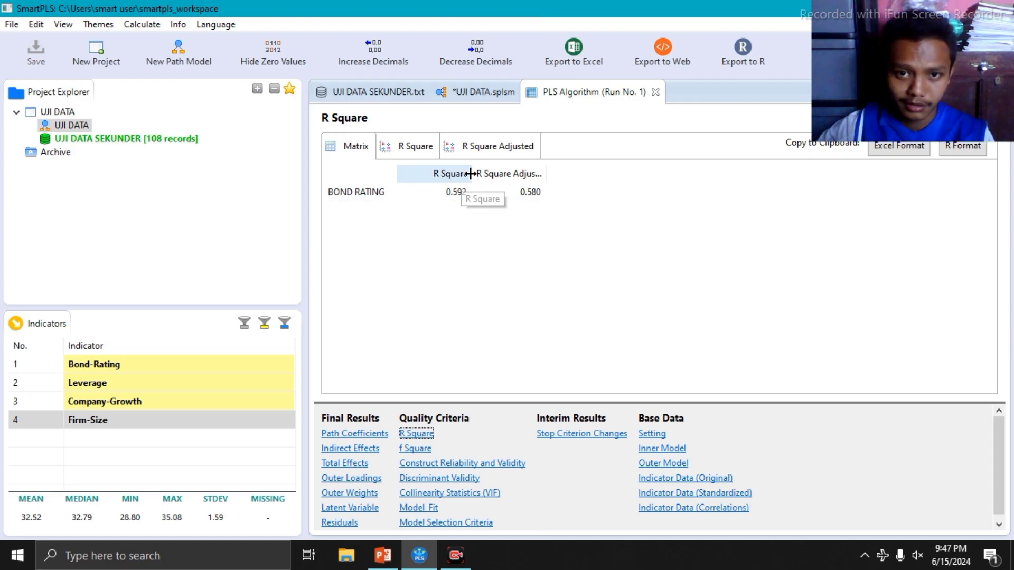
pyautogui.moveTo(470, 174); pyautogui.dragTo(484, 174)
pyautogui.moveTo(549, 173); pyautogui.dragTo(601, 173)
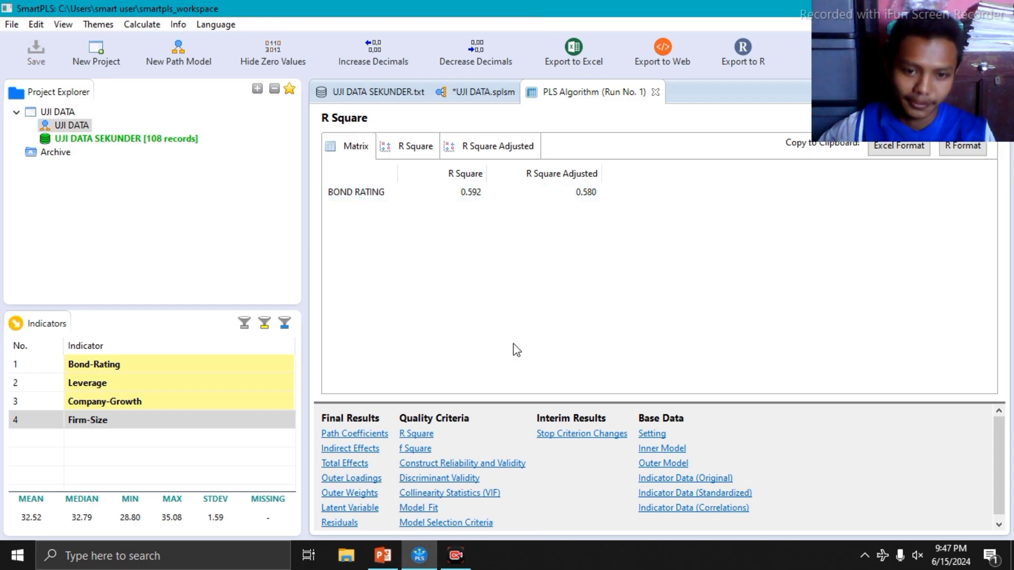
# Step: Review the outer loadings against the path model, and check the outer and inner collinearity (VIF) values
pyautogui.click(369, 480)
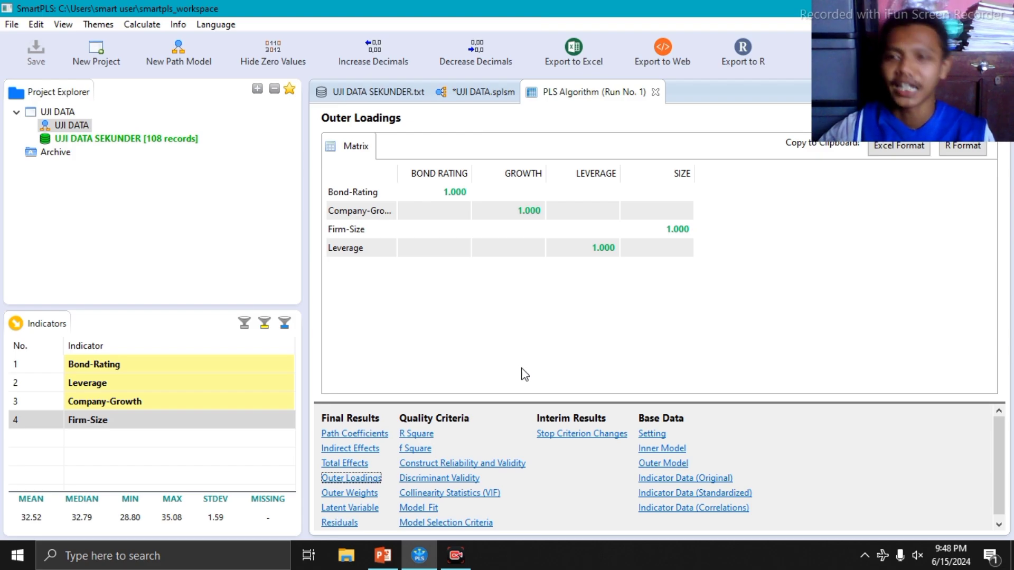
pyautogui.click(476, 92)
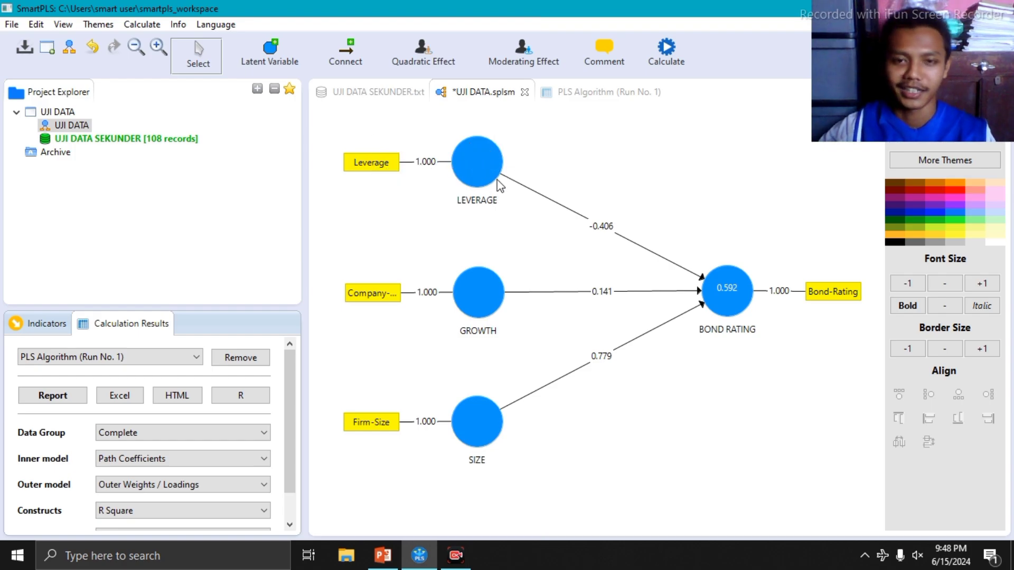
pyautogui.click(599, 101)
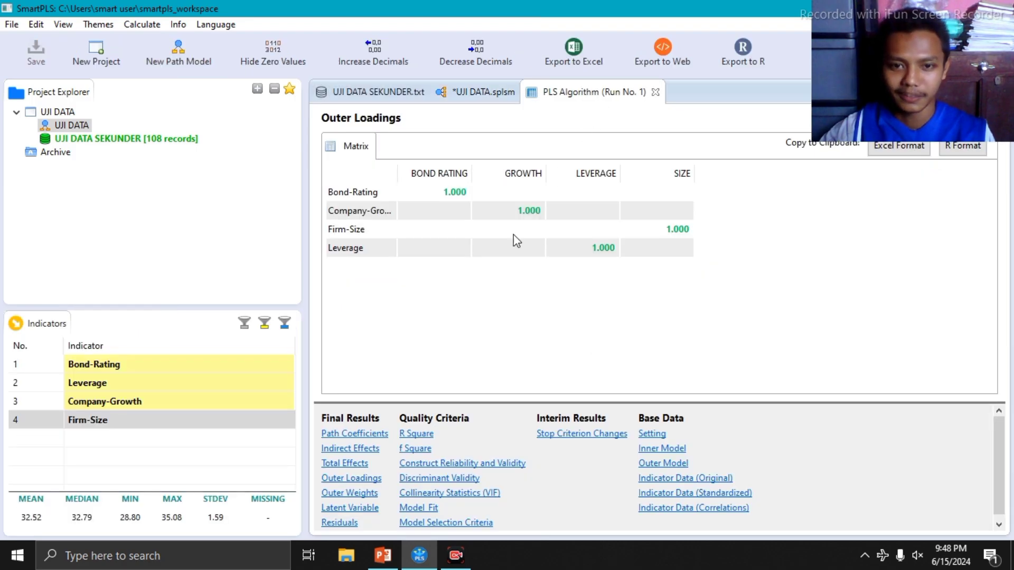
pyautogui.click(472, 497)
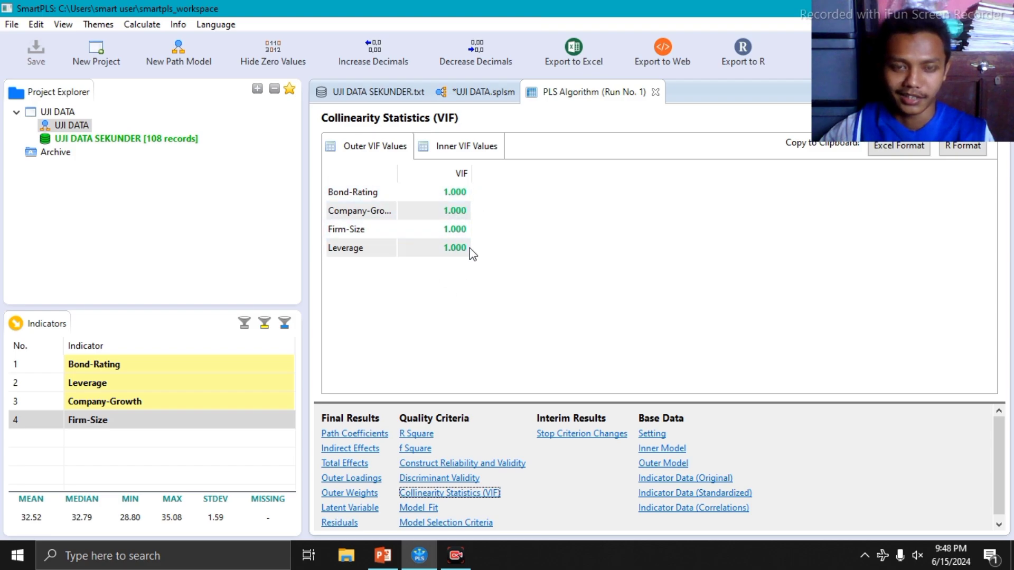
pyautogui.click(445, 150)
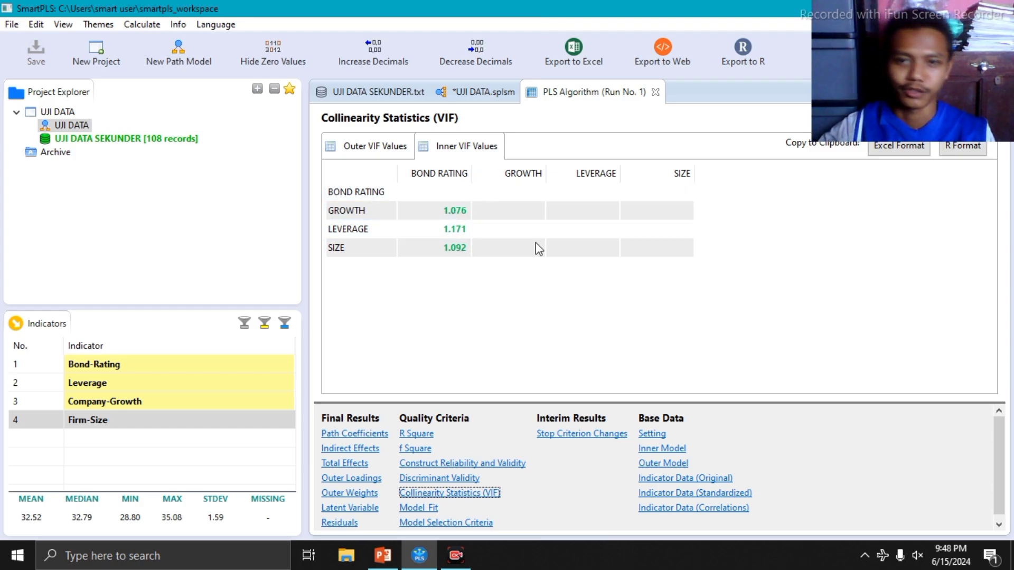
# Step: Run Basic Bootstrapping on the path model with 500 subsamples, BCa confidence intervals, a two-tailed test and 0.05 significance level
pyautogui.click(472, 94)
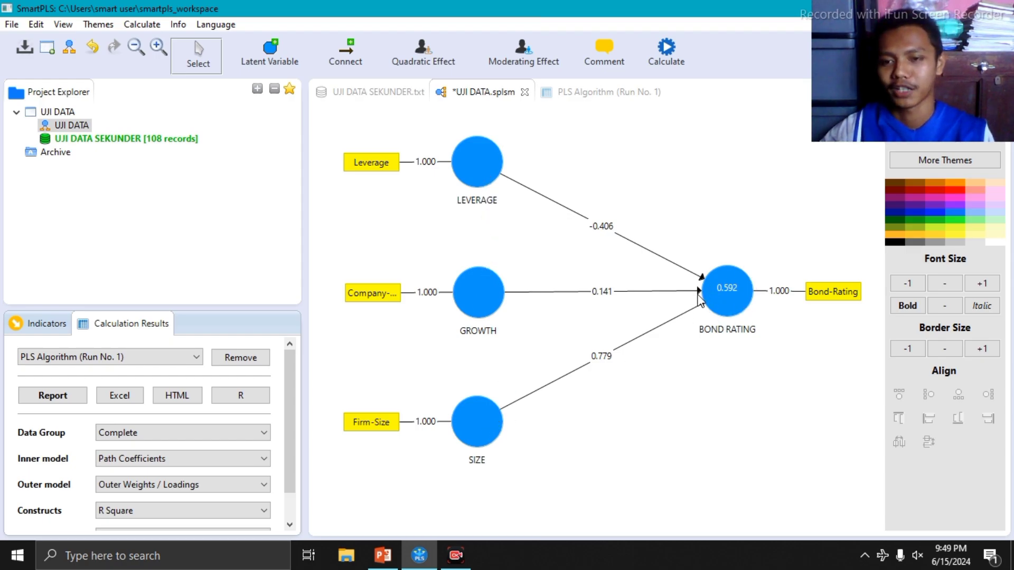
pyautogui.click(147, 25)
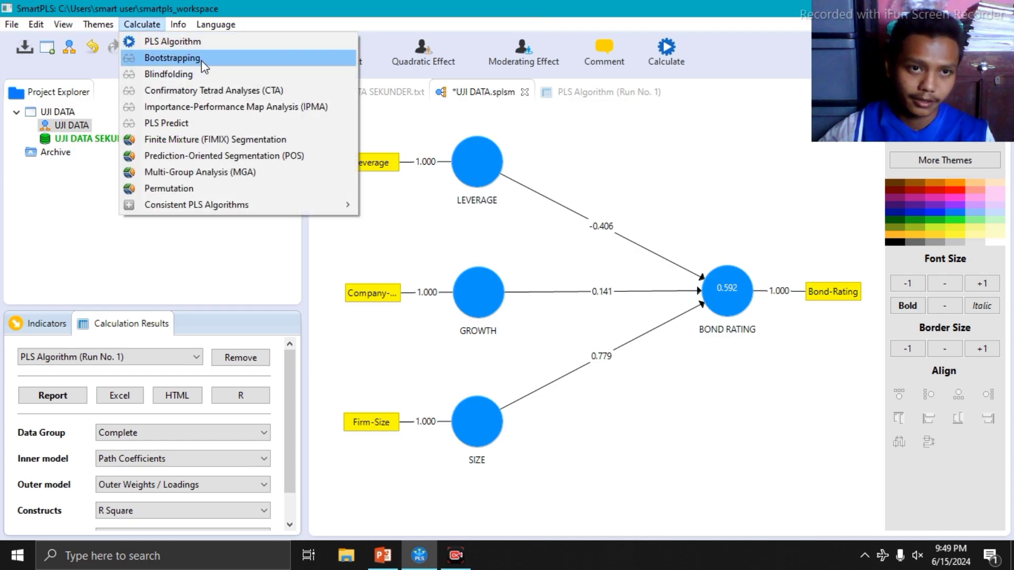
pyautogui.click(223, 60)
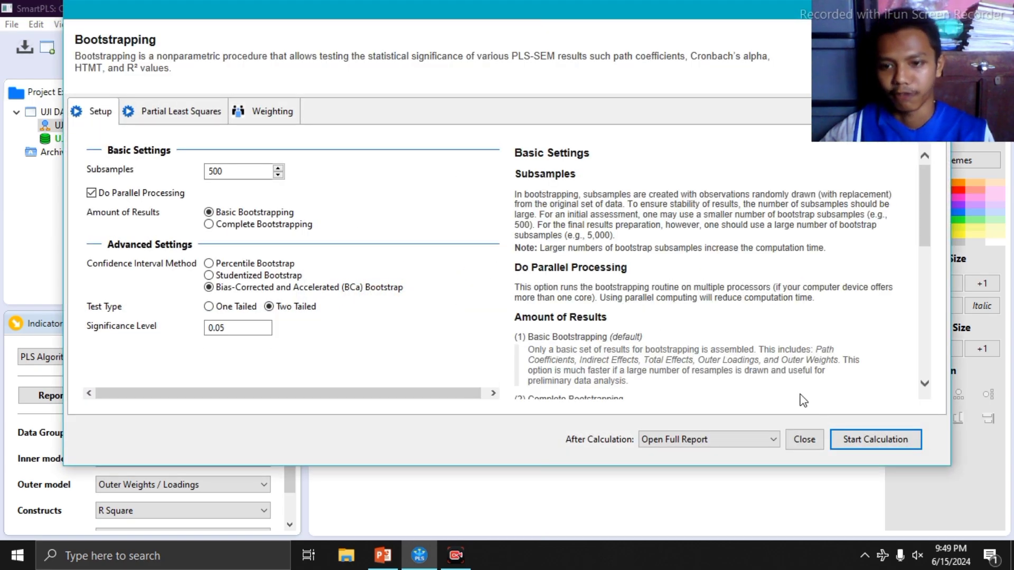
pyautogui.click(854, 439)
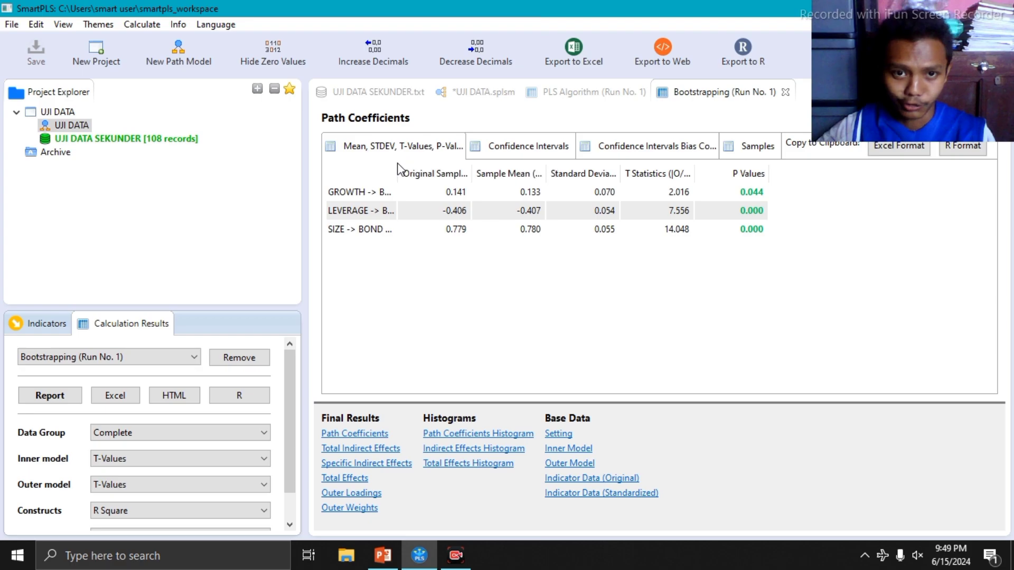
# Step: Widen the path-name column of the bootstrapped path coefficients and examine the P values of the GROWTH, LEVERAGE and SIZE paths
pyautogui.moveTo(397, 168); pyautogui.dragTo(468, 169)
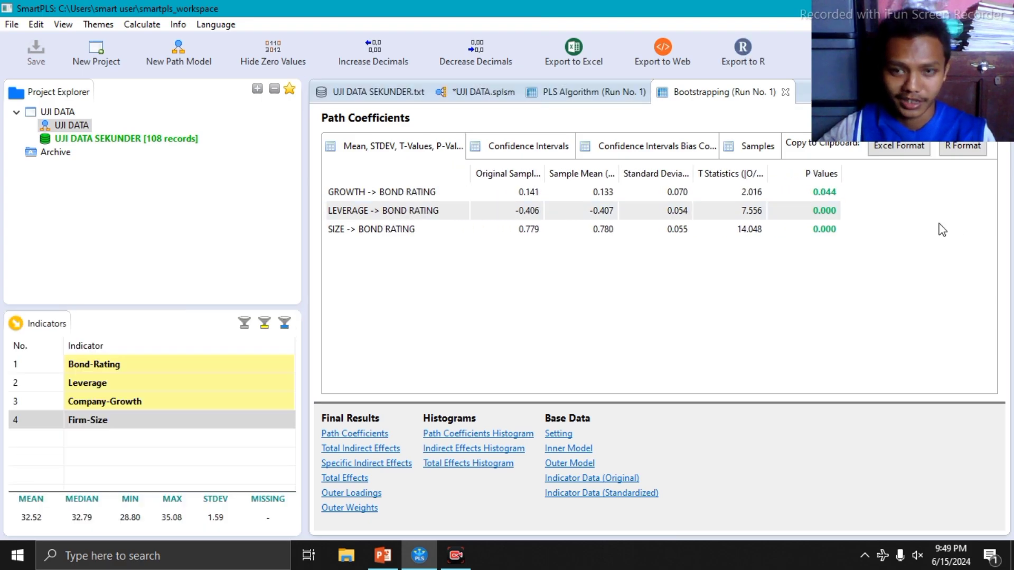
pyautogui.click(828, 192)
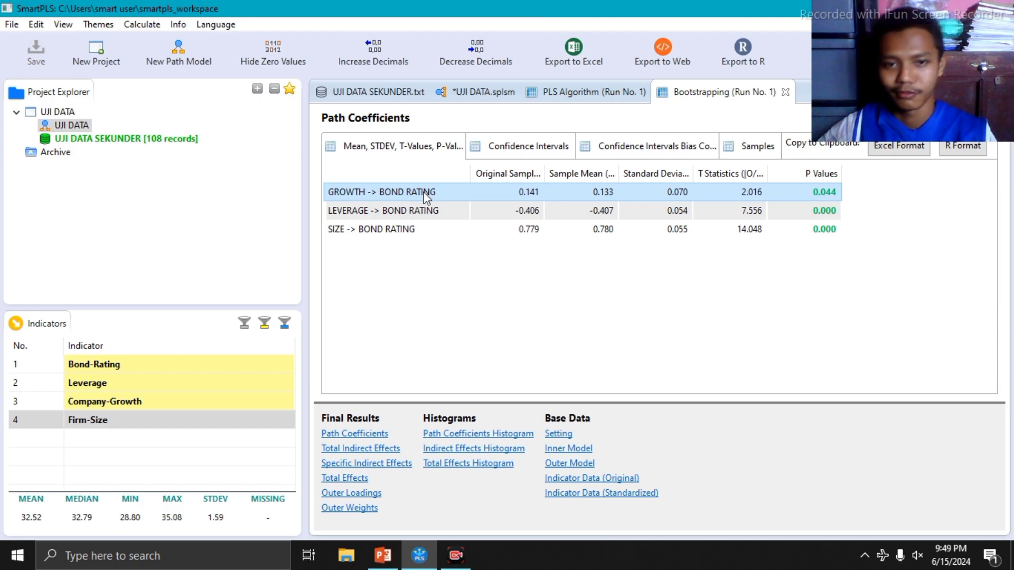
pyautogui.click(356, 216)
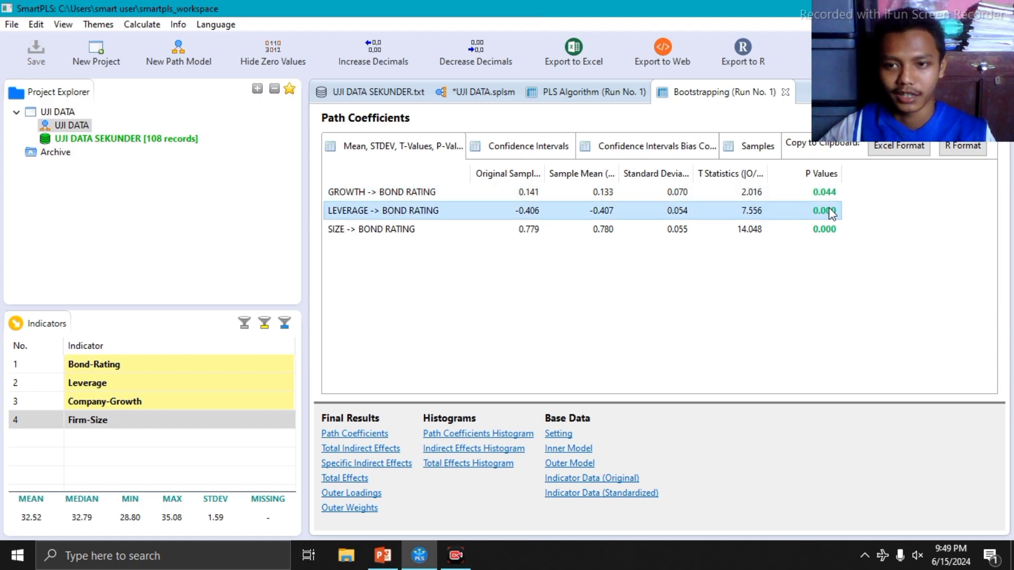
pyautogui.click(340, 234)
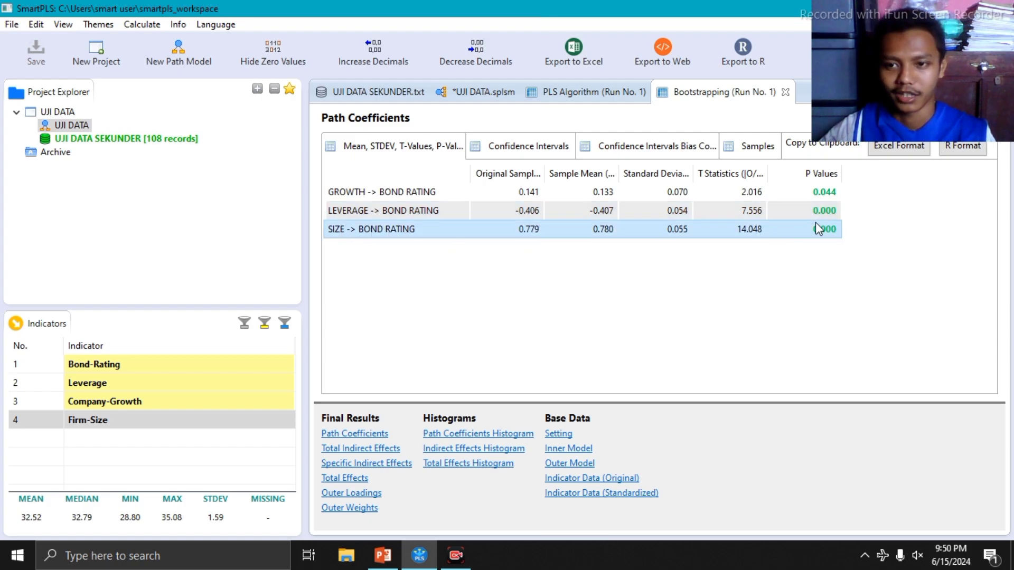
# Step: Widen the Original Sample (O) column and compare the coefficients and P values of the GROWTH, LEVERAGE and SIZE paths to BOND RATING
pyautogui.click(533, 217)
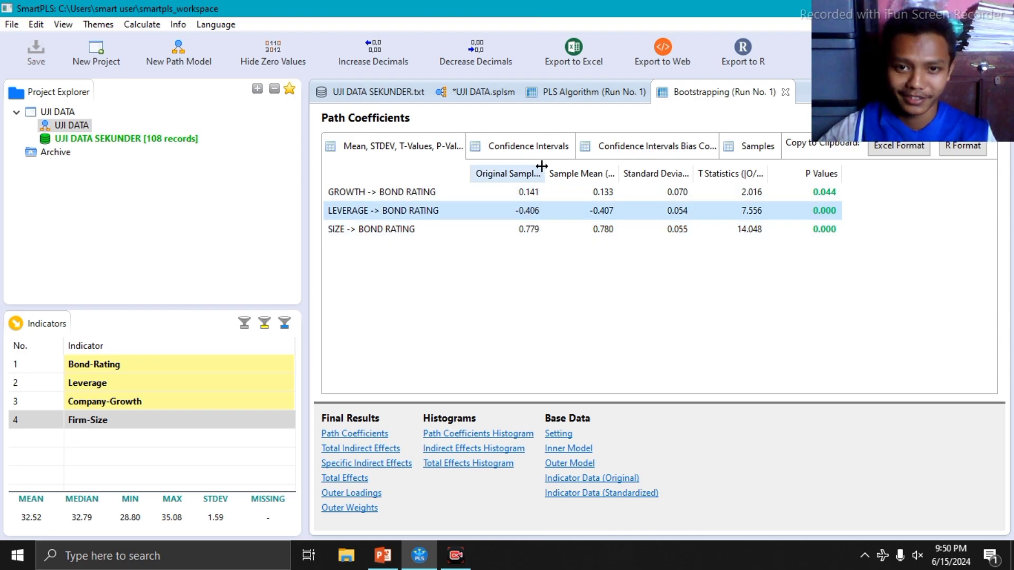
pyautogui.moveTo(542, 165); pyautogui.dragTo(563, 166)
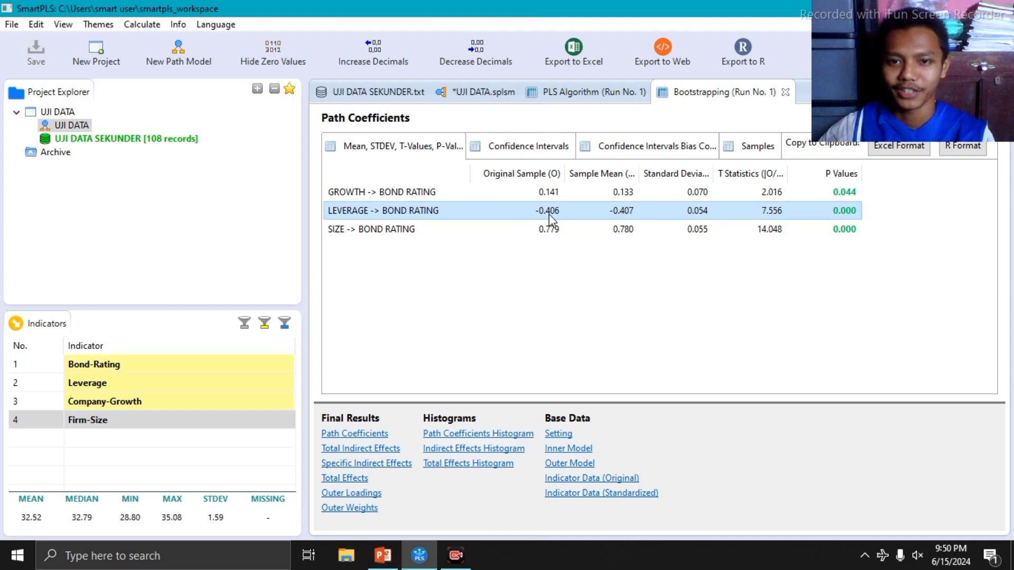
pyautogui.click(393, 196)
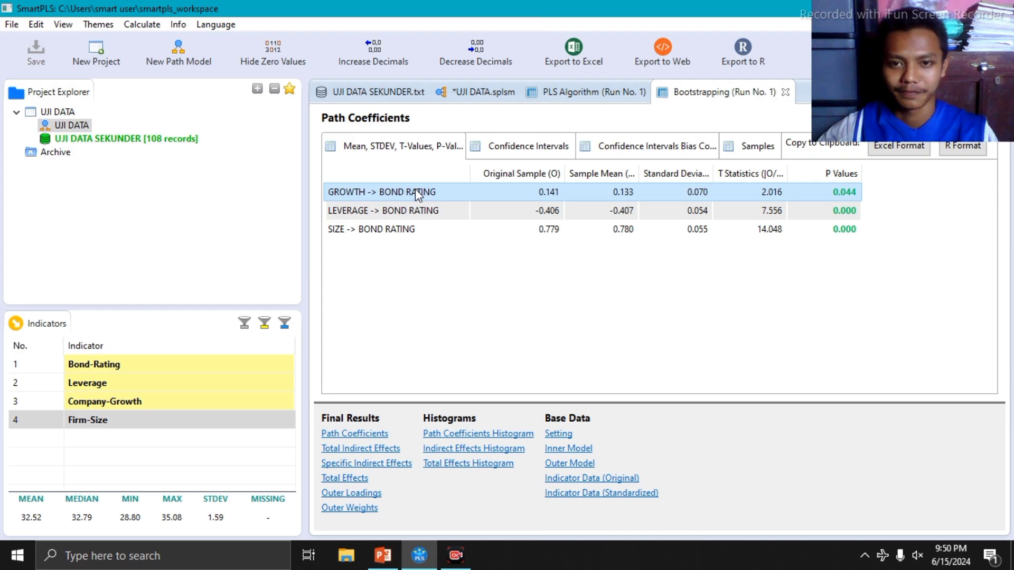
pyautogui.click(348, 233)
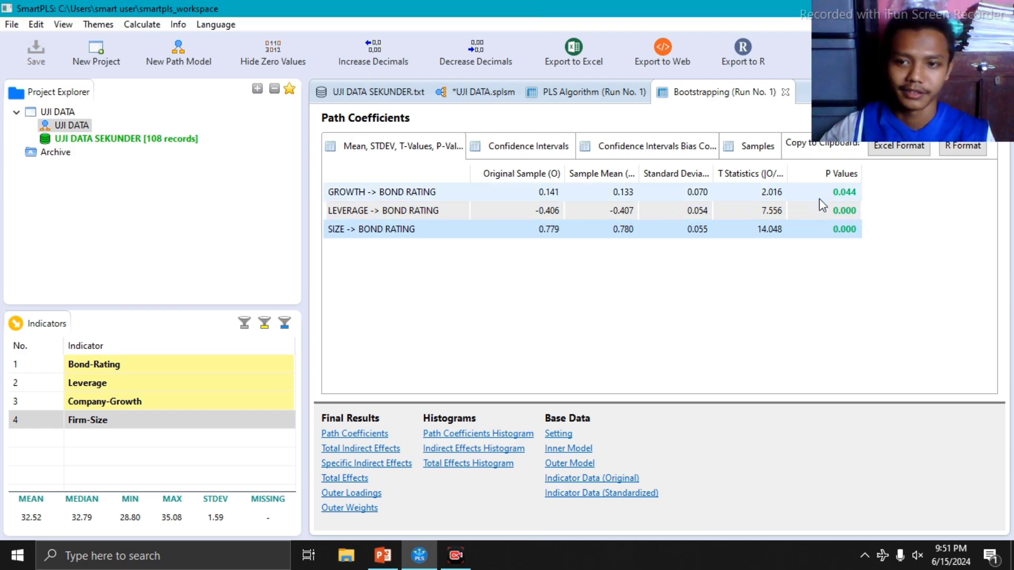
pyautogui.click(842, 228)
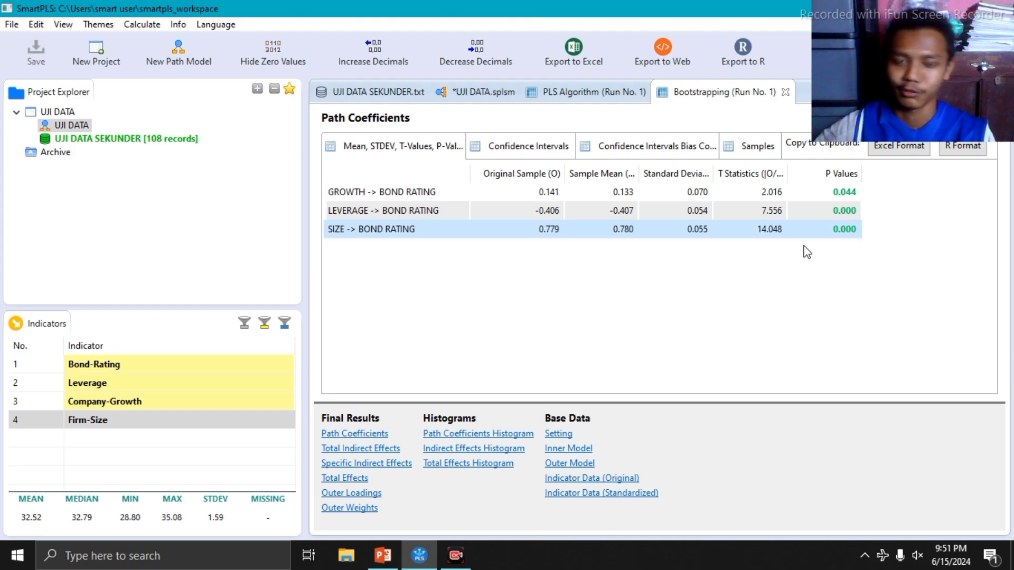
pyautogui.click(845, 192)
pyautogui.click(848, 212)
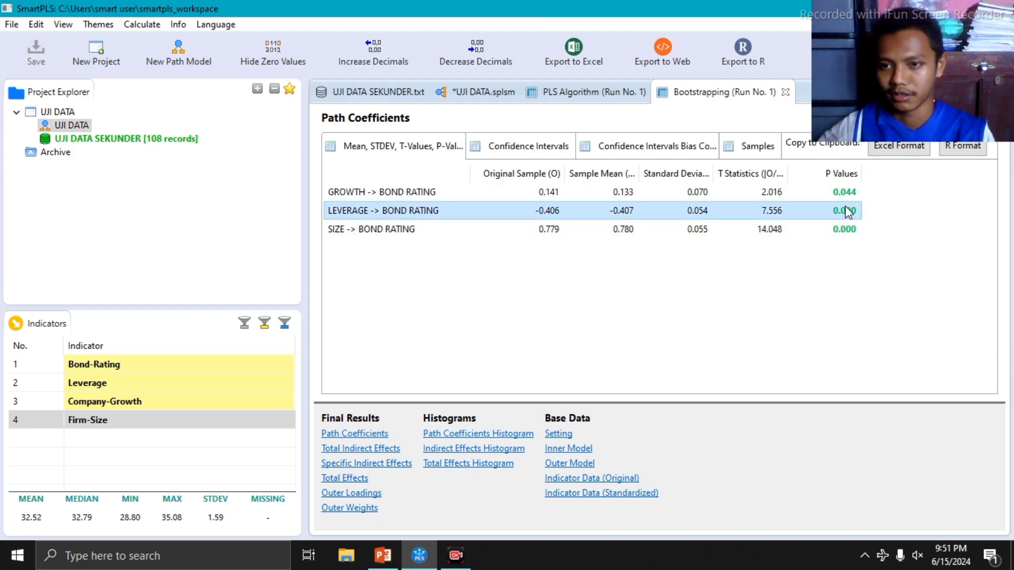
pyautogui.click(833, 234)
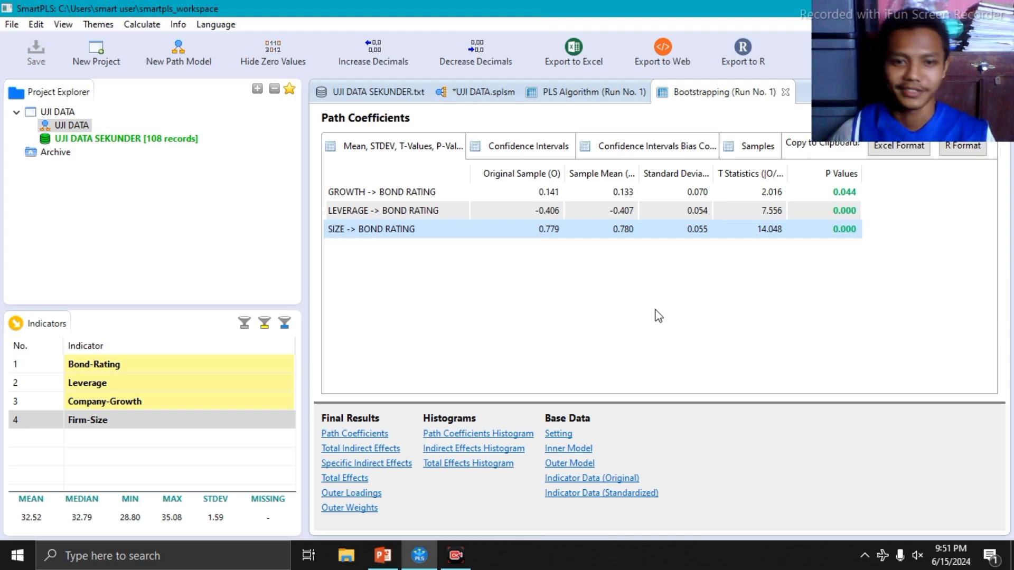
# Step: Switch to the PowerPoint introduction presentation, show its contact slide as a full-screen slide show, and end the show
pyautogui.click(420, 556)
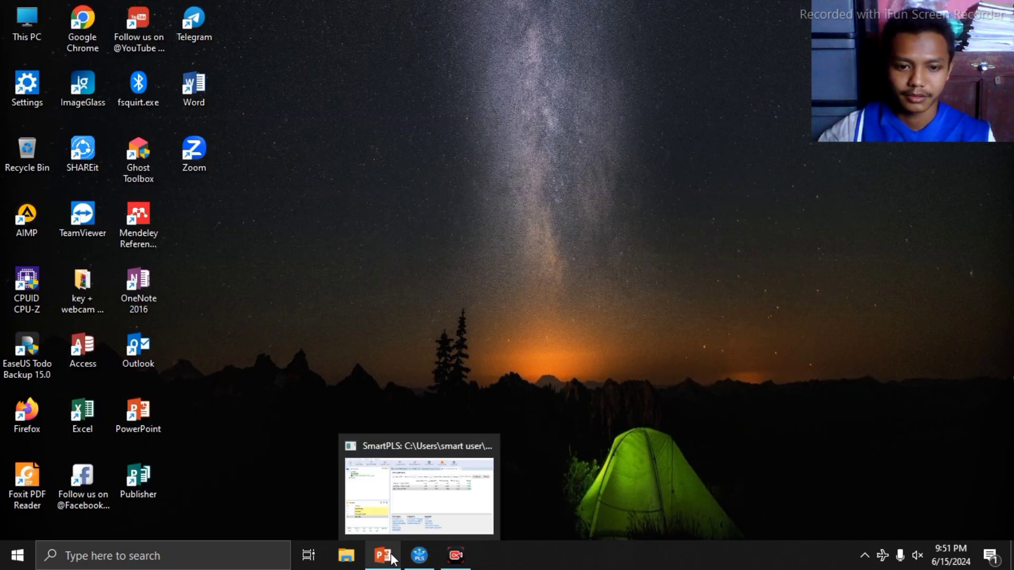
pyautogui.click(384, 556)
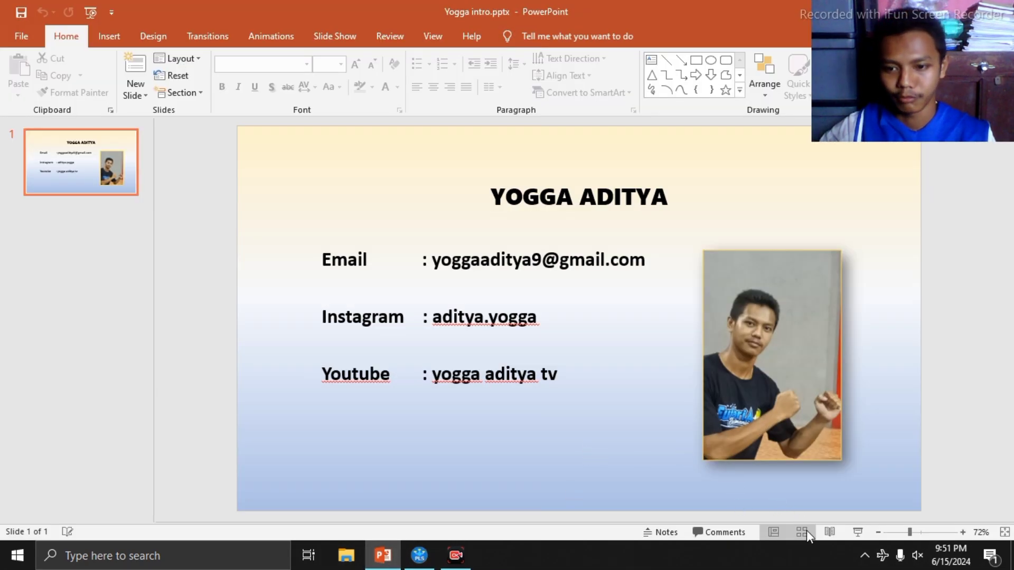
pyautogui.click(857, 532)
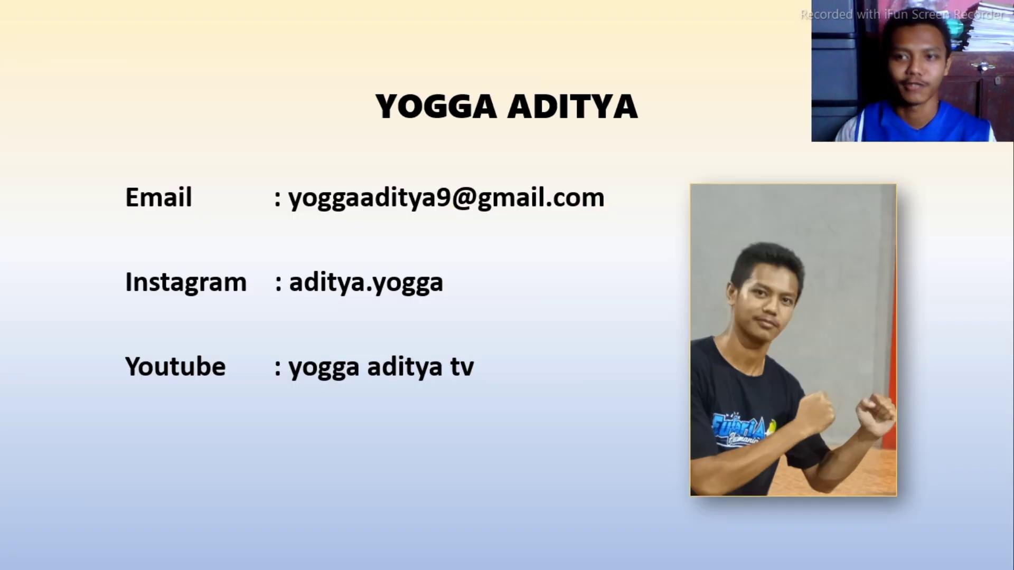
pyautogui.click(883, 515)
pyautogui.click(882, 515)
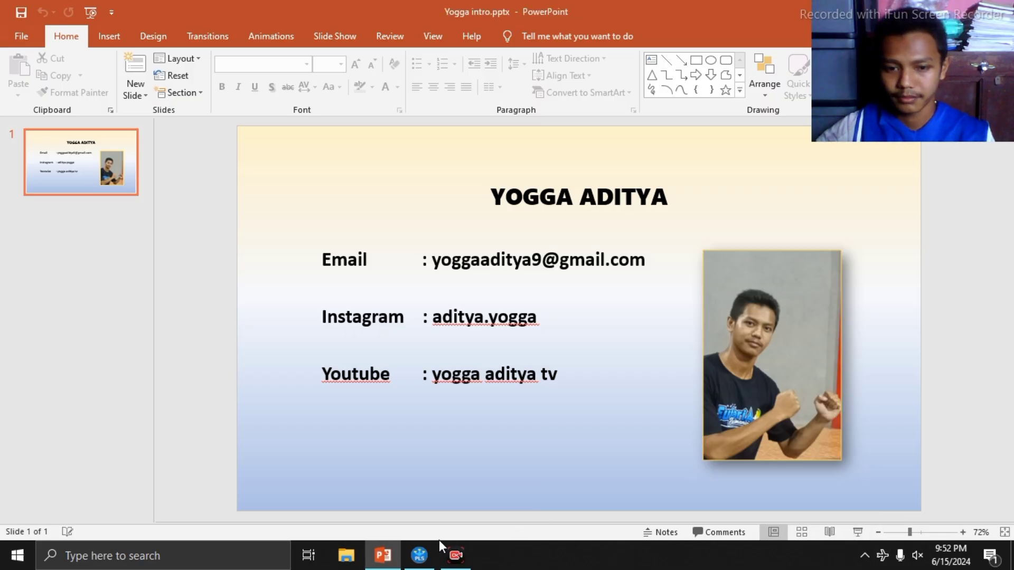